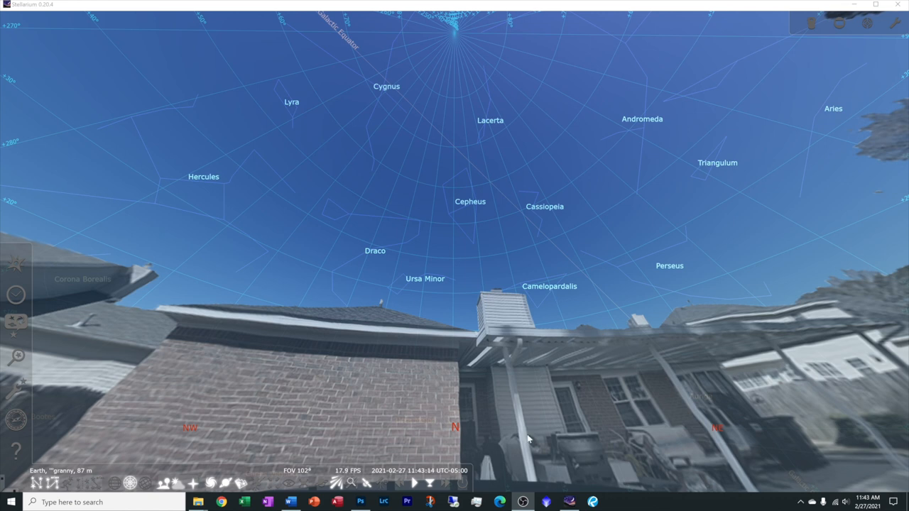
drag(528, 440, 384, 266)
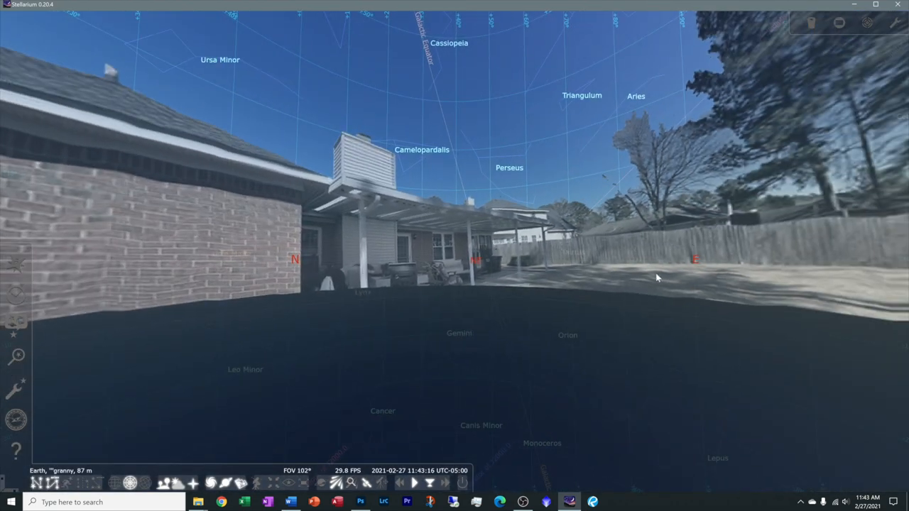
drag(656, 278, 435, 356)
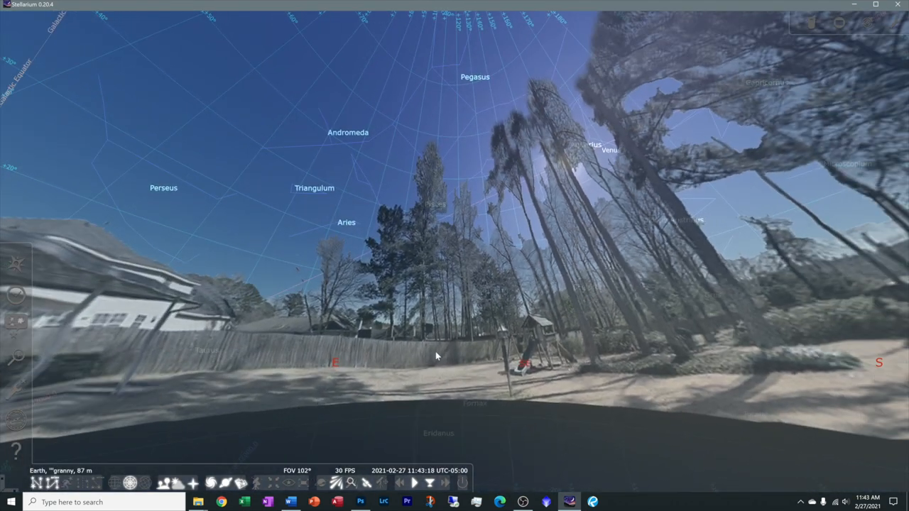
drag(722, 266, 594, 378)
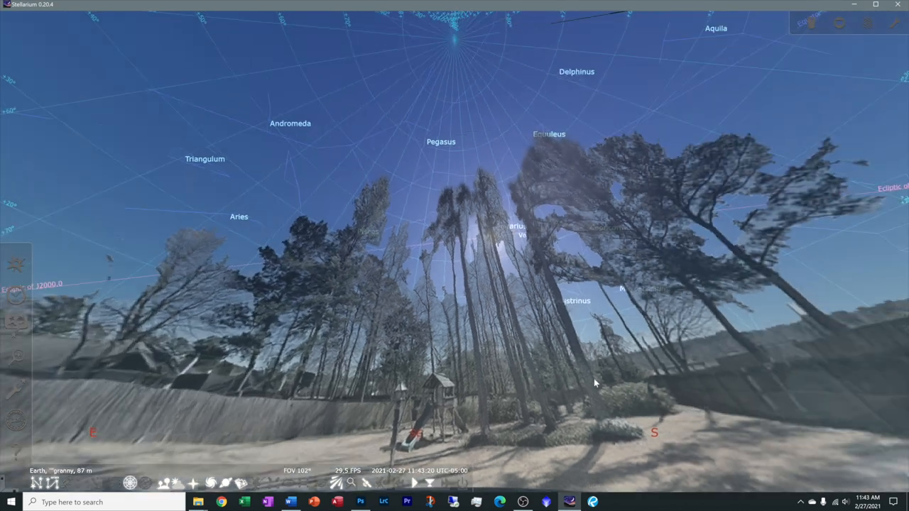
mouse_move(745, 359)
mouse_down()
mouse_move(627, 340)
mouse_move(639, 348)
mouse_move(568, 321)
mouse_move(432, 326)
mouse_up()
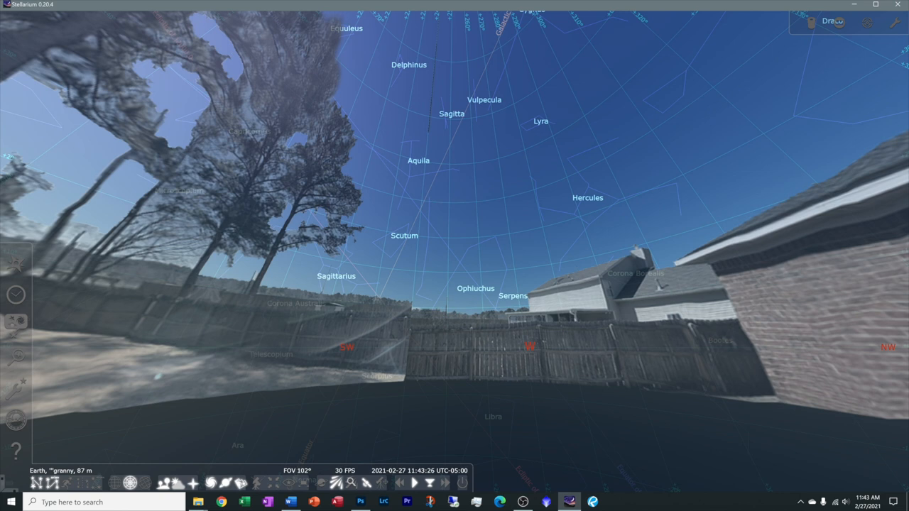
drag(860, 361, 438, 357)
drag(742, 348, 670, 348)
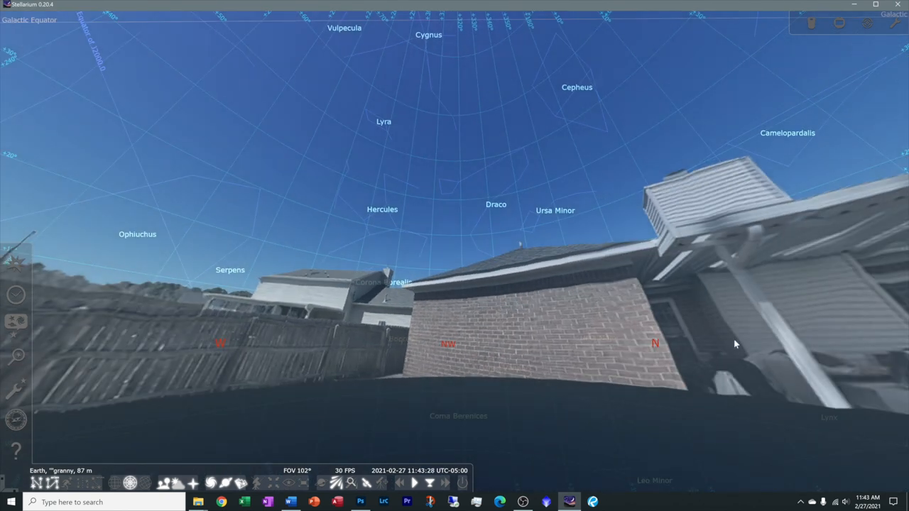
drag(735, 343, 478, 353)
mouse_move(695, 360)
mouse_down()
mouse_move(674, 363)
mouse_move(634, 400)
mouse_up()
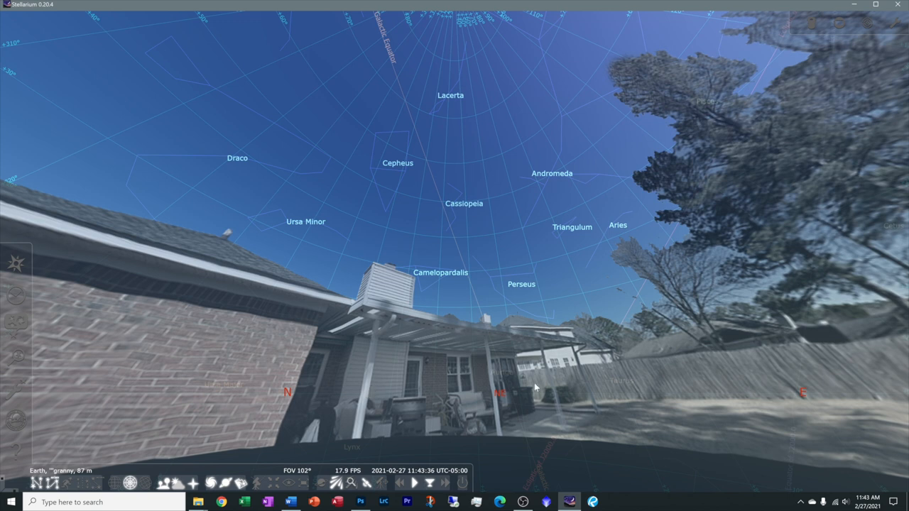
drag(748, 354, 559, 266)
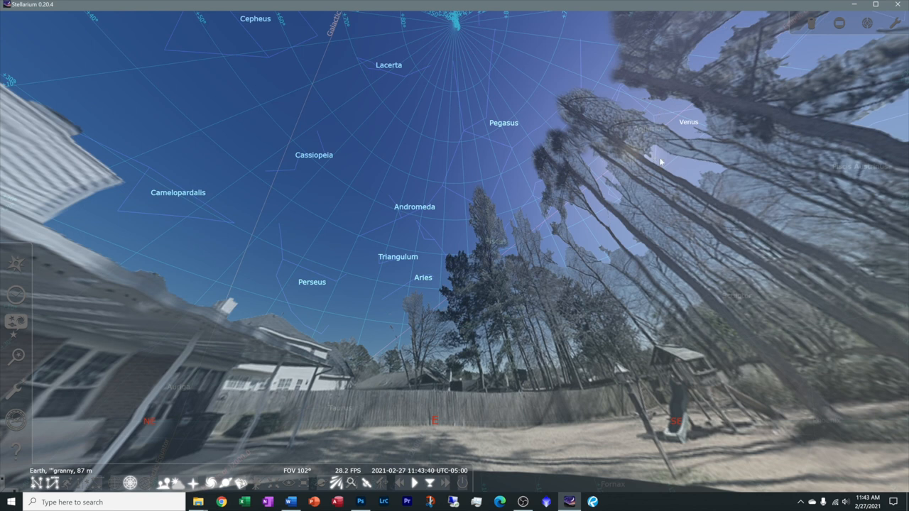
drag(780, 215, 467, 343)
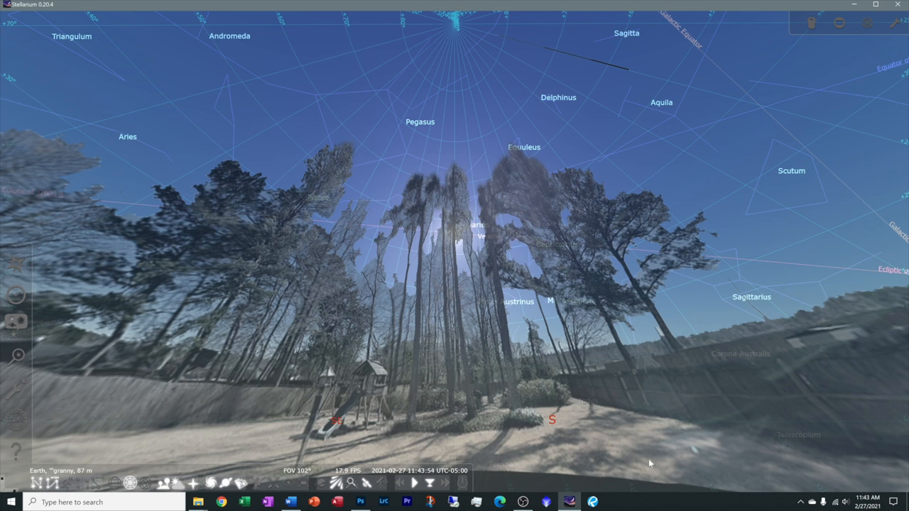
Step: Toggle the ground off and back on and switch off the daylight atmosphere so stars appear over the yard
click(163, 487)
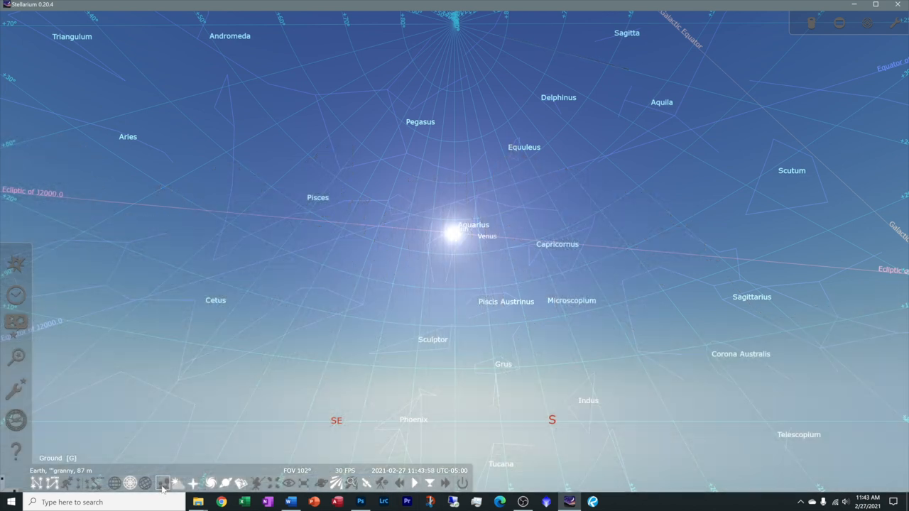
drag(285, 424, 284, 287)
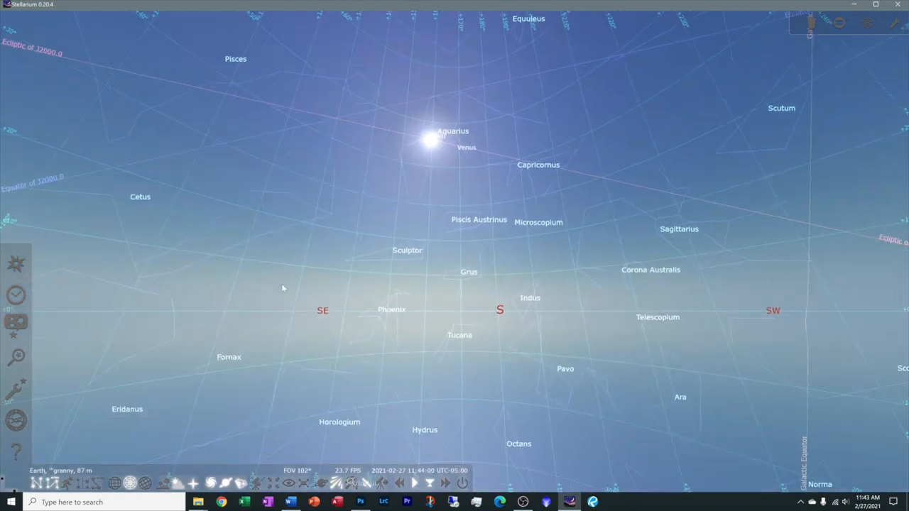
click(163, 487)
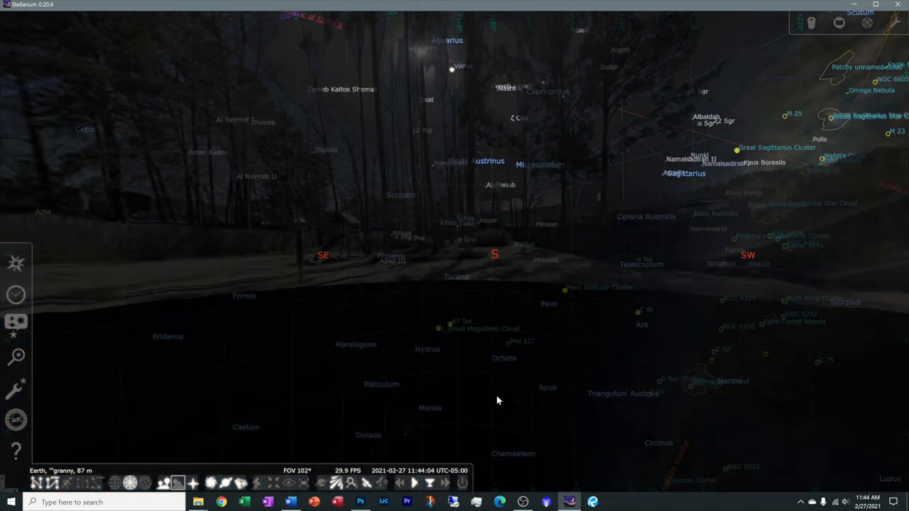
Step: Pan the night view full circle around the horizon, up to the zenith and back to the southeast
drag(361, 242, 371, 358)
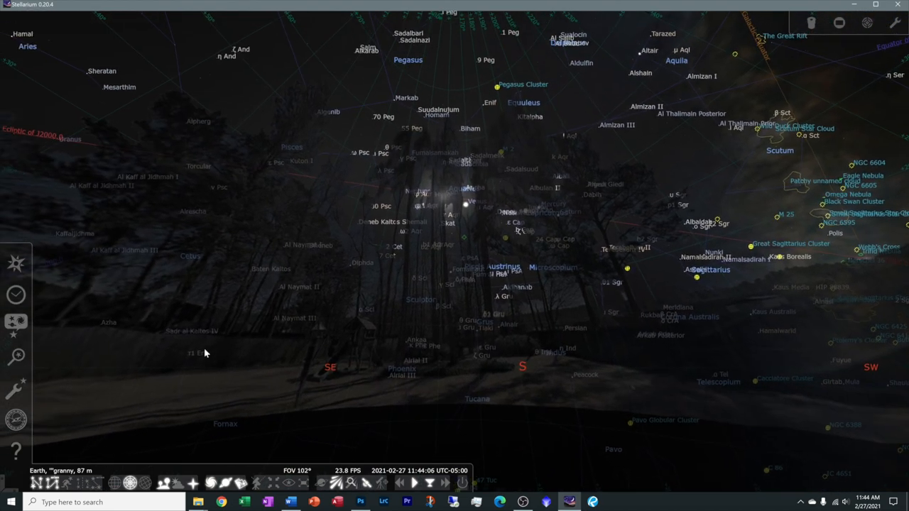
mouse_move(199, 353)
mouse_down()
mouse_move(269, 341)
mouse_move(487, 341)
mouse_up()
mouse_move(159, 346)
mouse_down()
mouse_move(410, 316)
mouse_move(398, 315)
mouse_up()
mouse_move(220, 283)
mouse_down()
mouse_move(301, 319)
mouse_move(487, 319)
mouse_move(540, 336)
mouse_move(516, 334)
mouse_up()
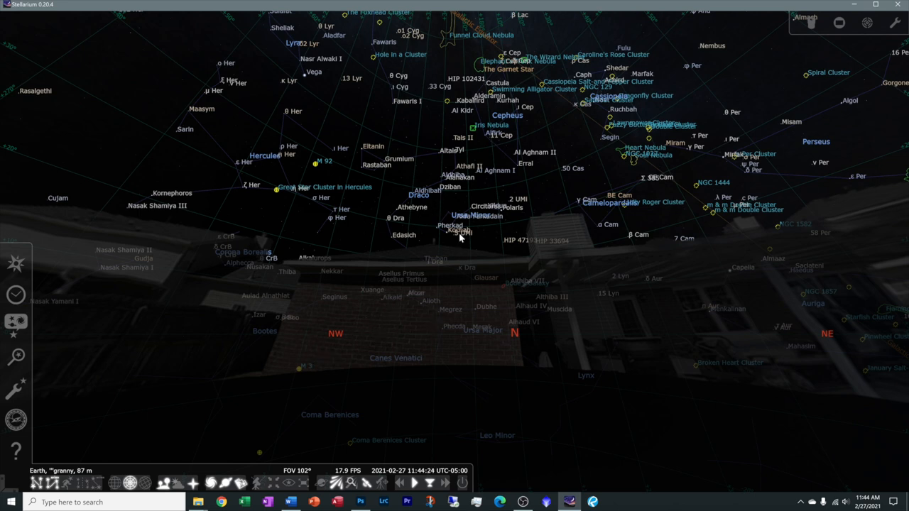
mouse_move(232, 282)
mouse_down()
mouse_move(264, 268)
mouse_move(394, 287)
mouse_up()
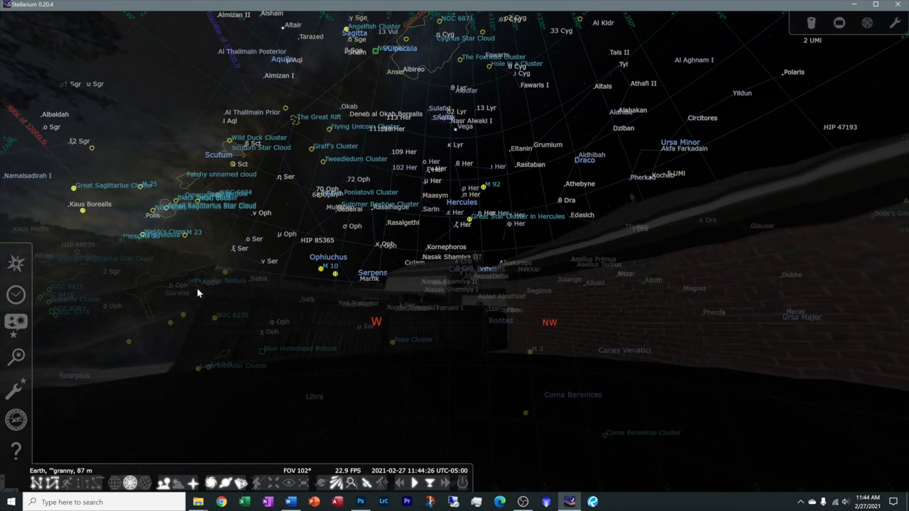
mouse_move(197, 292)
mouse_down()
mouse_move(271, 333)
mouse_move(462, 324)
mouse_up()
drag(293, 337, 463, 341)
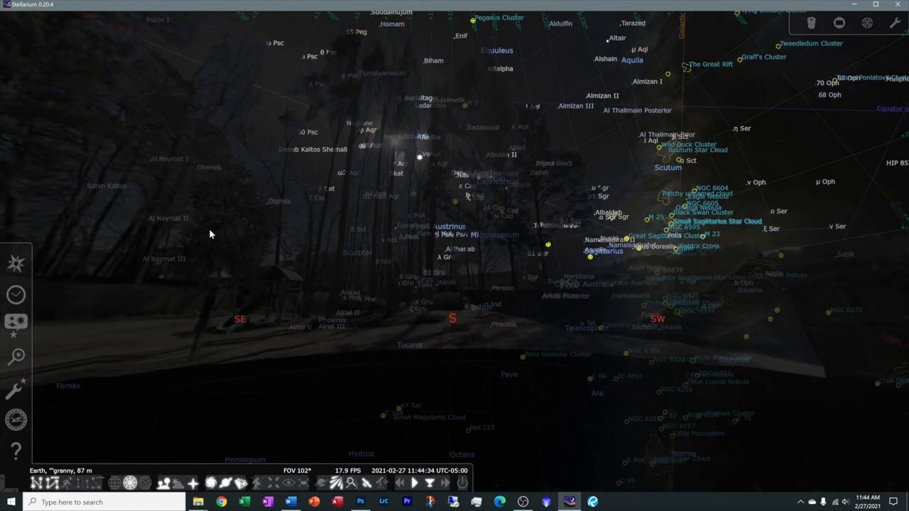
mouse_move(217, 244)
mouse_down()
mouse_move(256, 382)
mouse_move(298, 440)
mouse_up()
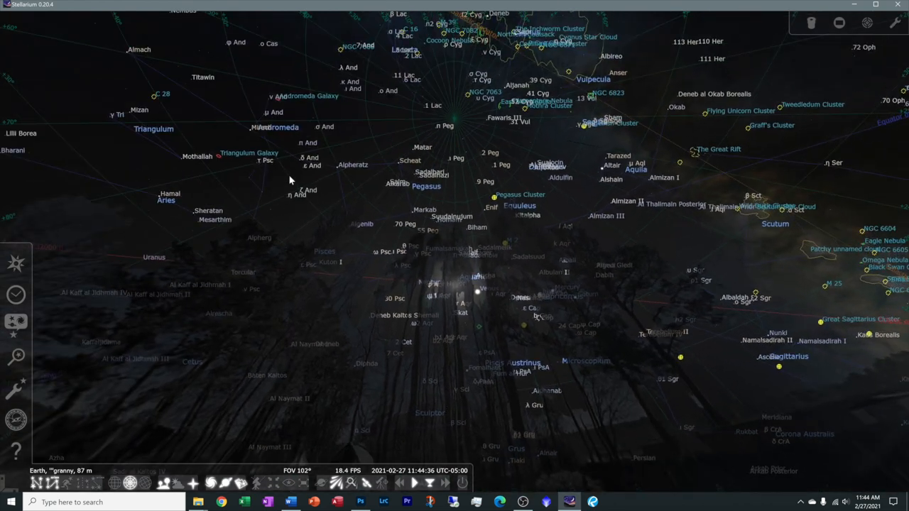
drag(138, 227, 520, 224)
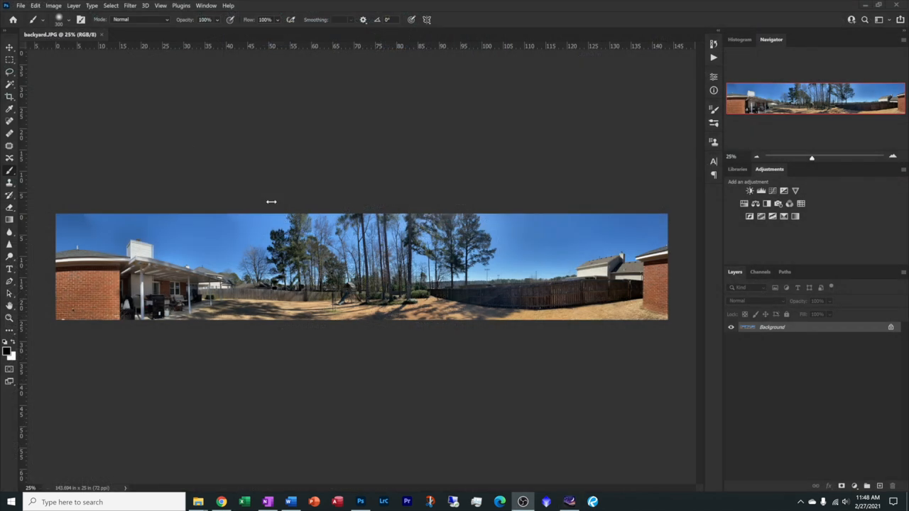
Step: Set the Image Size width to 2048 pixels, giving a 2048 × 356 panorama, and apply it
click(47, 8)
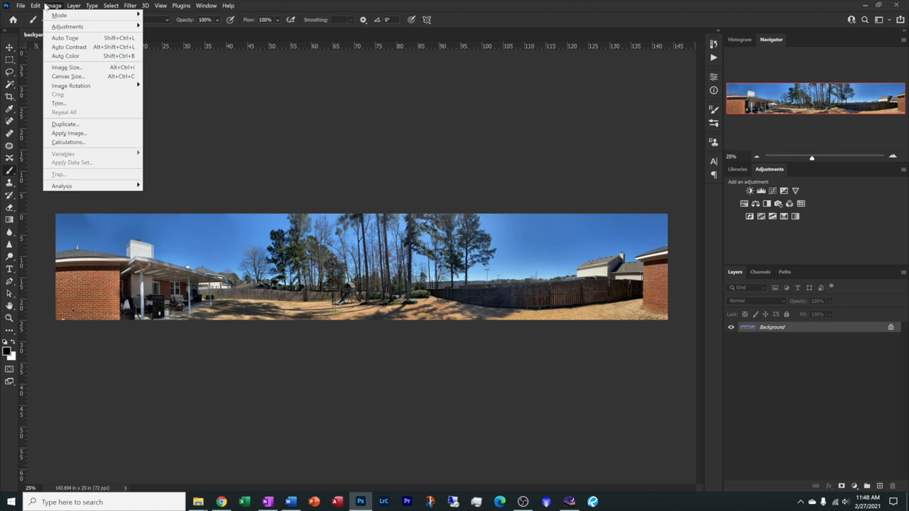
click(67, 68)
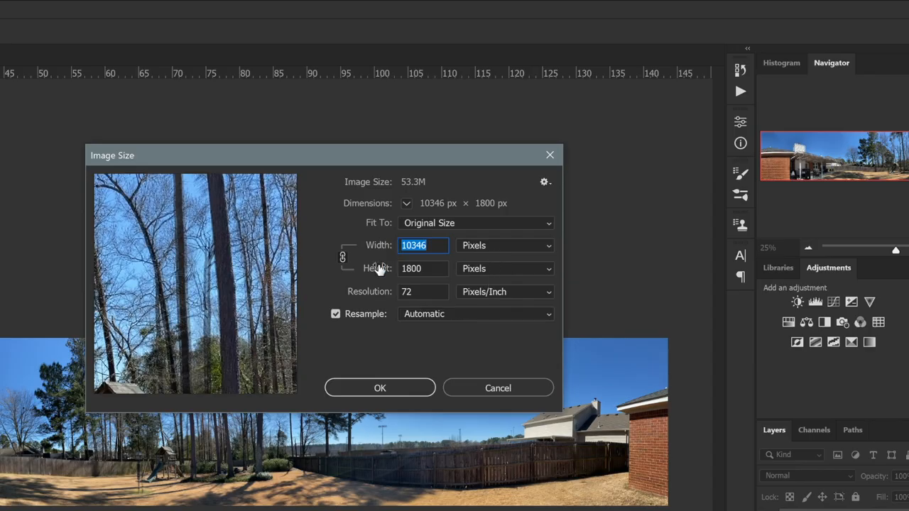
click(426, 245)
key(ctrl+a)
text(20)
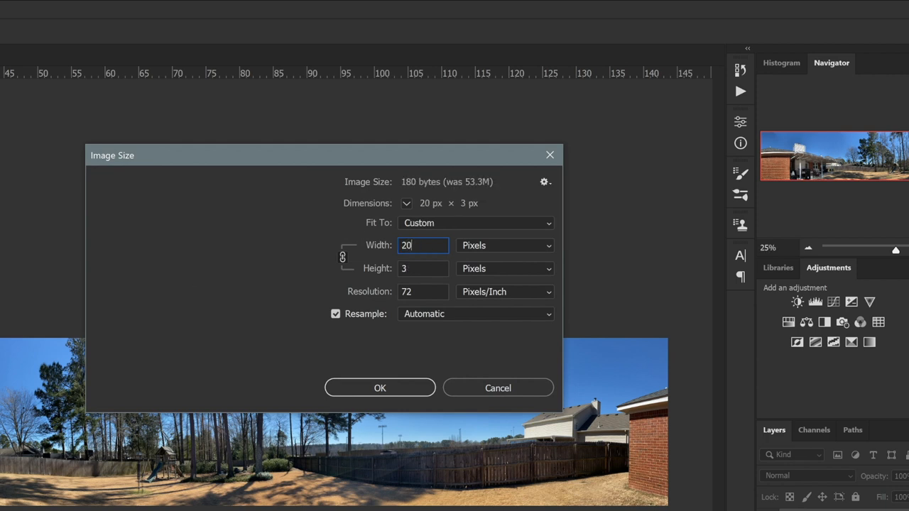
text(48)
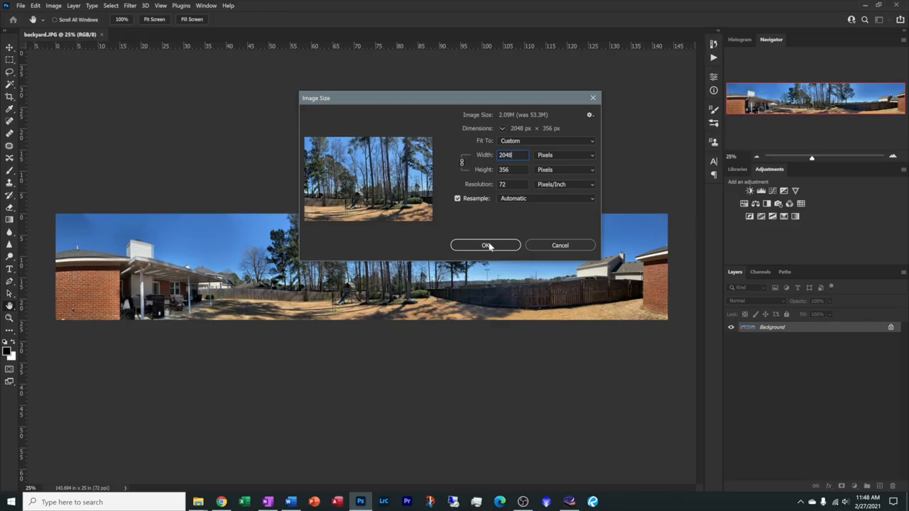
click(376, 388)
scroll(334, 260, up, 5)
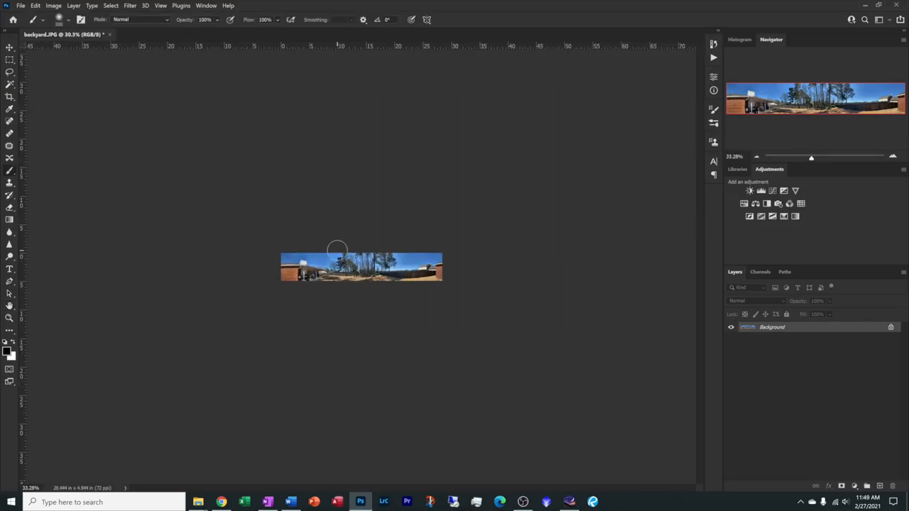
scroll(334, 262, up, 1)
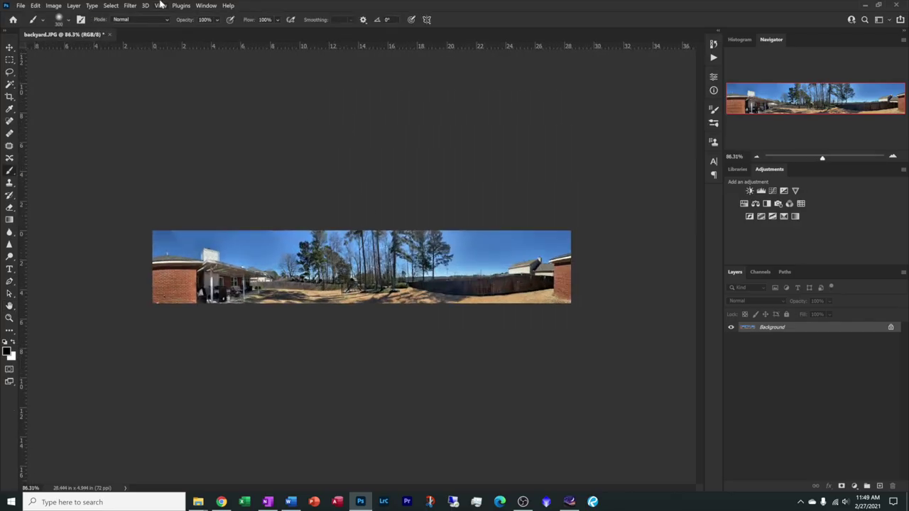
click(57, 7)
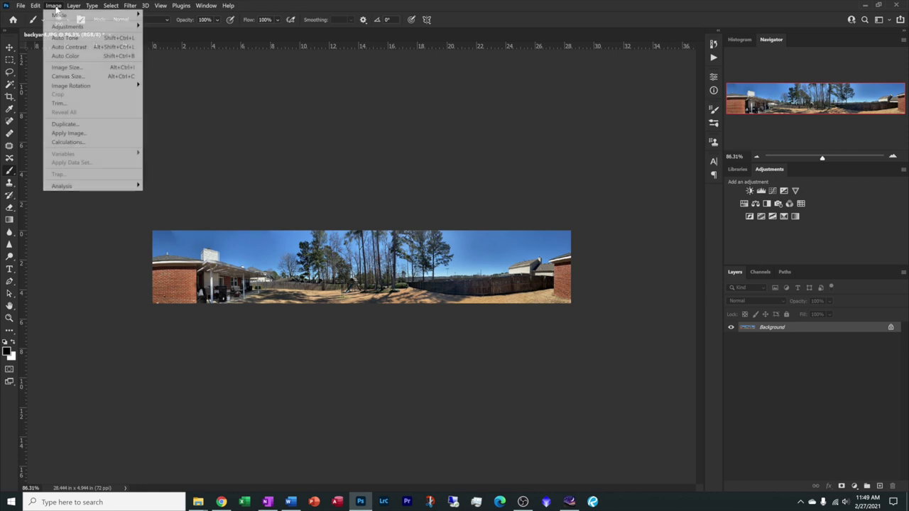
Step: Extend the canvas height to 1024 pixels and convert the locked Background into editable Layer 0
click(67, 76)
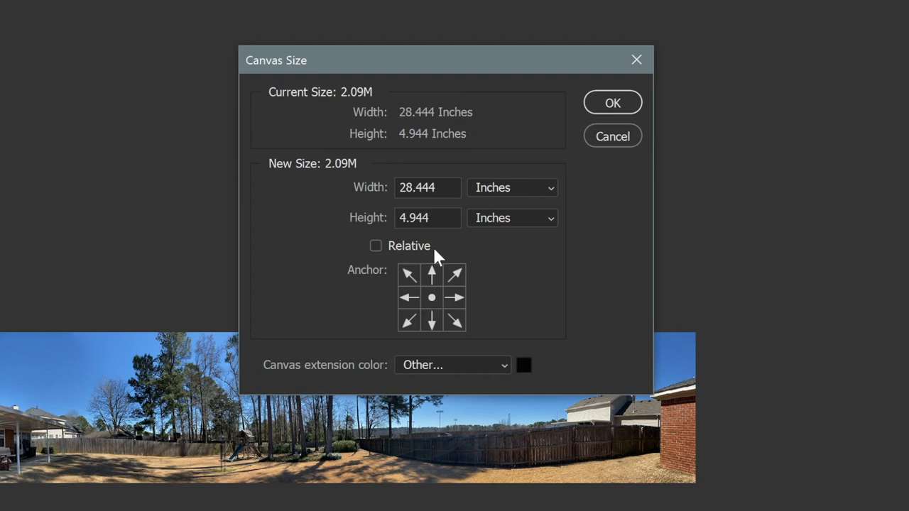
click(513, 218)
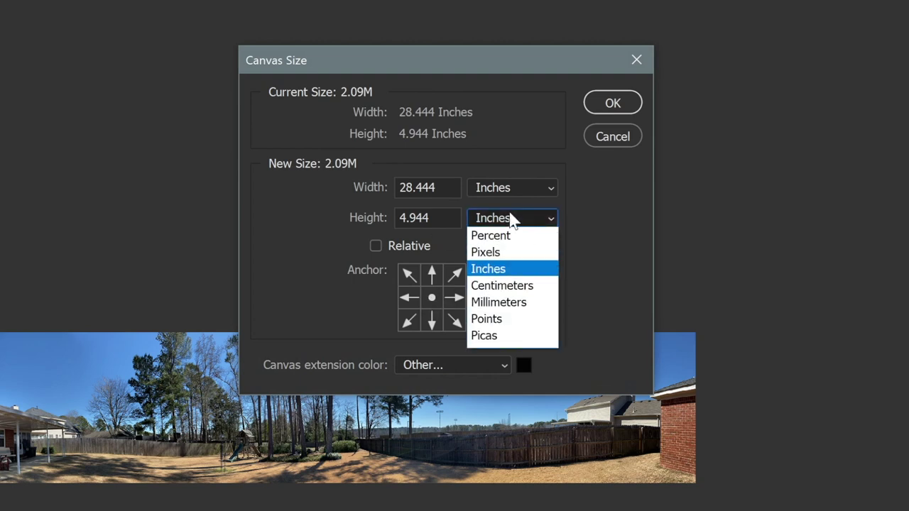
click(490, 252)
double_click(410, 218)
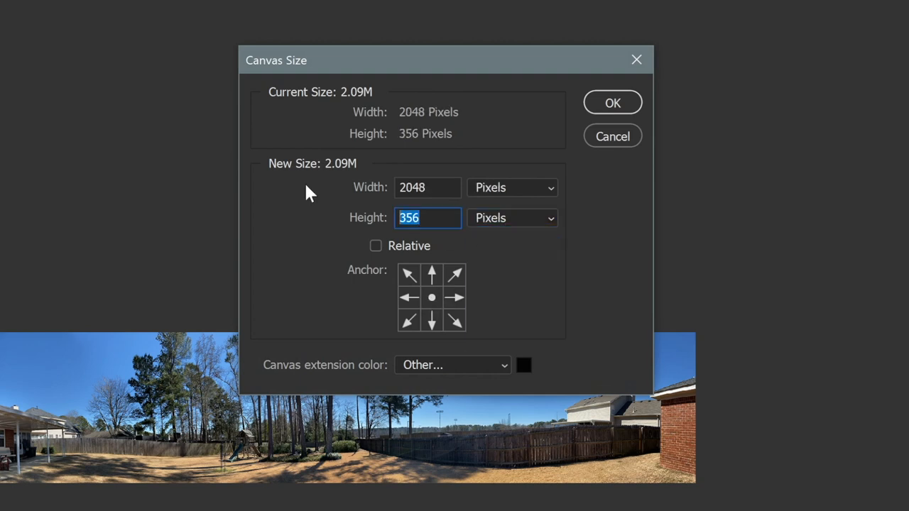
text(1024)
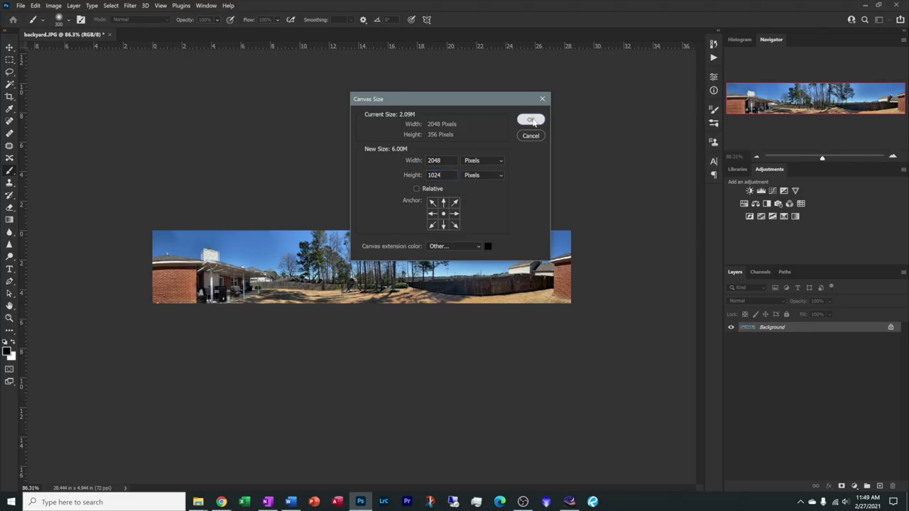
click(613, 103)
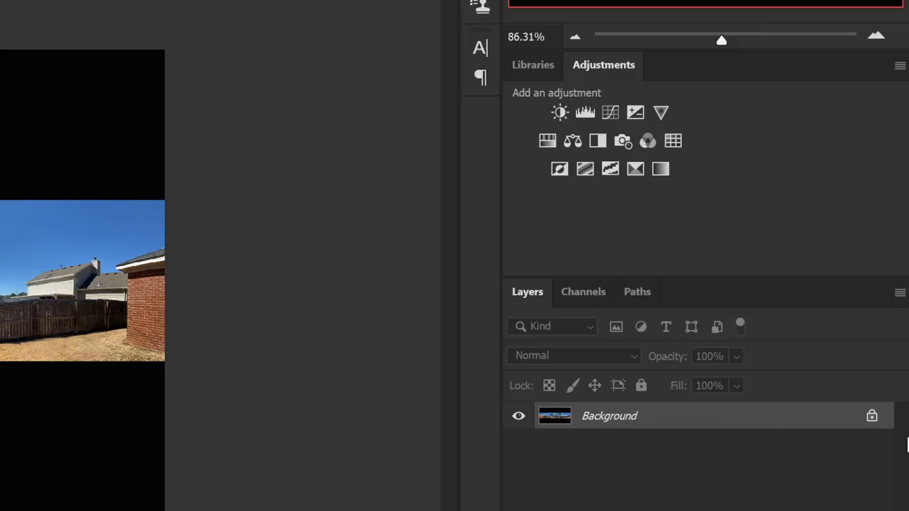
click(890, 329)
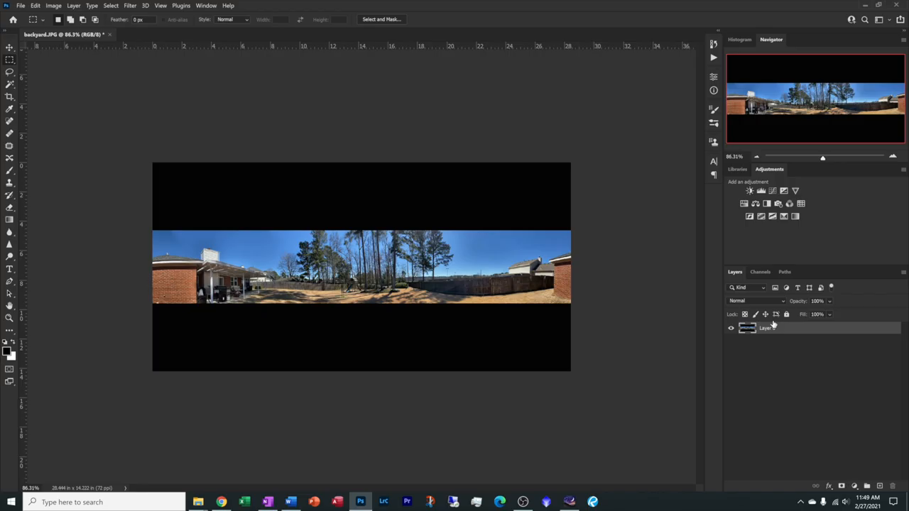
Step: Marquee-select the black band above the panorama and delete it to transparency
double_click(890, 330)
click(517, 112)
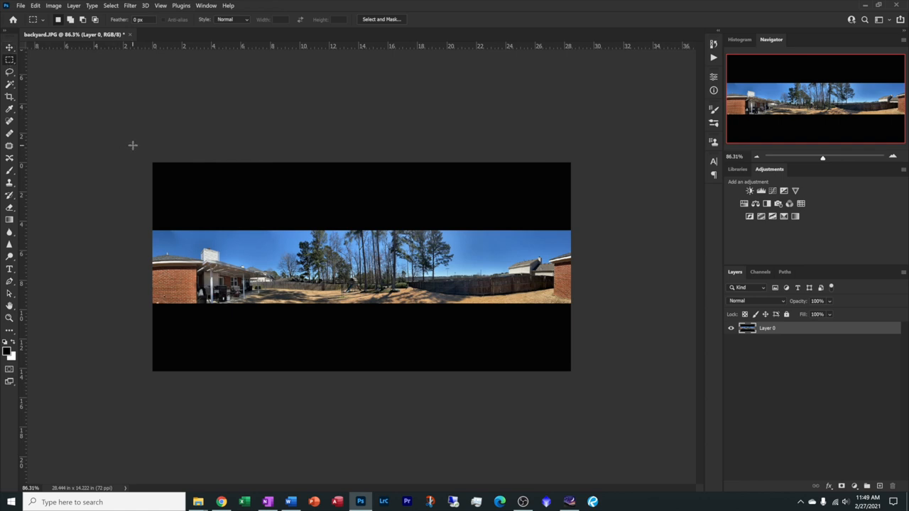
drag(132, 145, 634, 231)
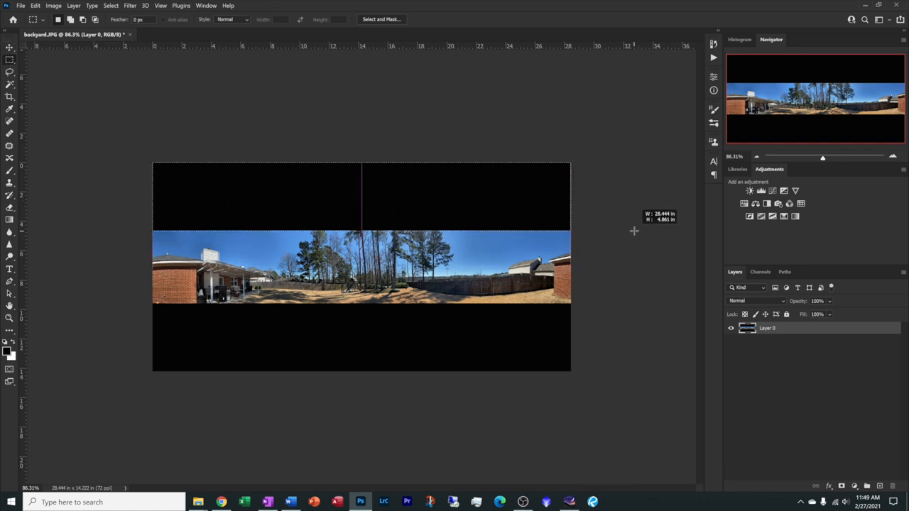
key(Delete)
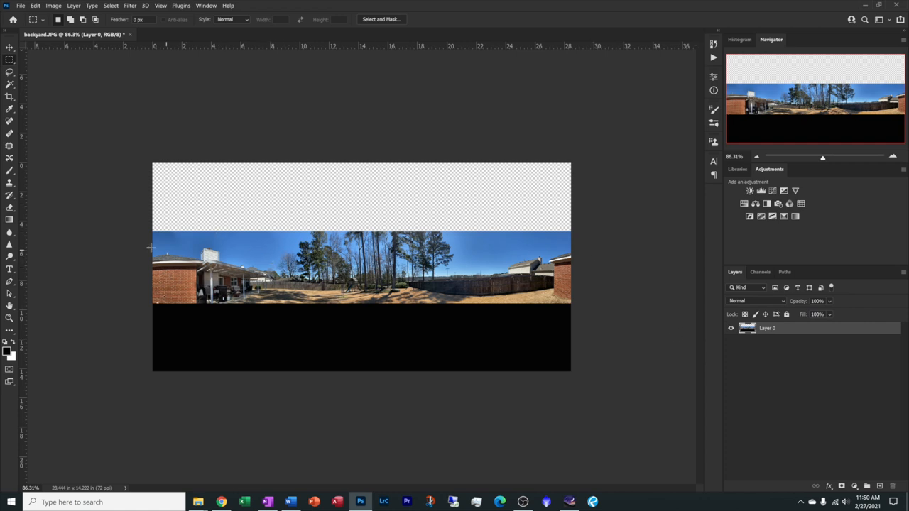
Step: Magic Wand the blue sky areas above the trees and delete them to transparency
click(12, 87)
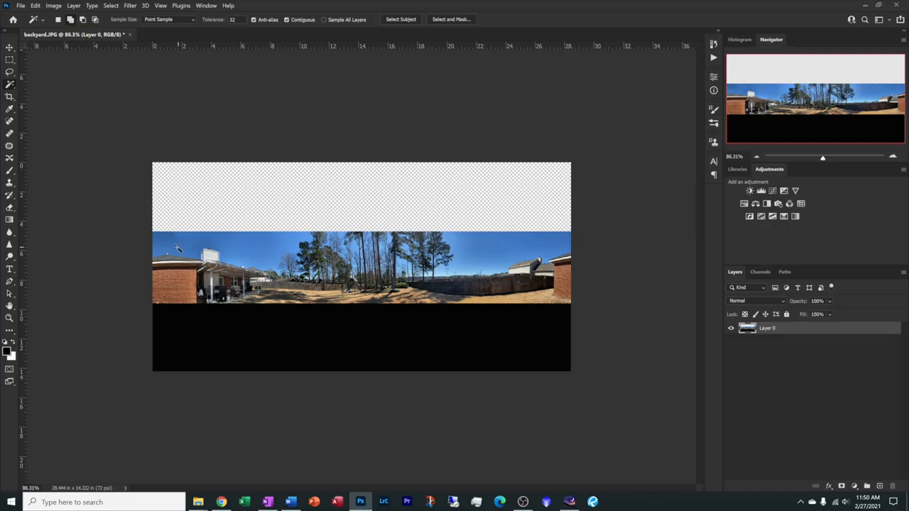
scroll(96, 214, up, 2)
scroll(96, 214, up, 2)
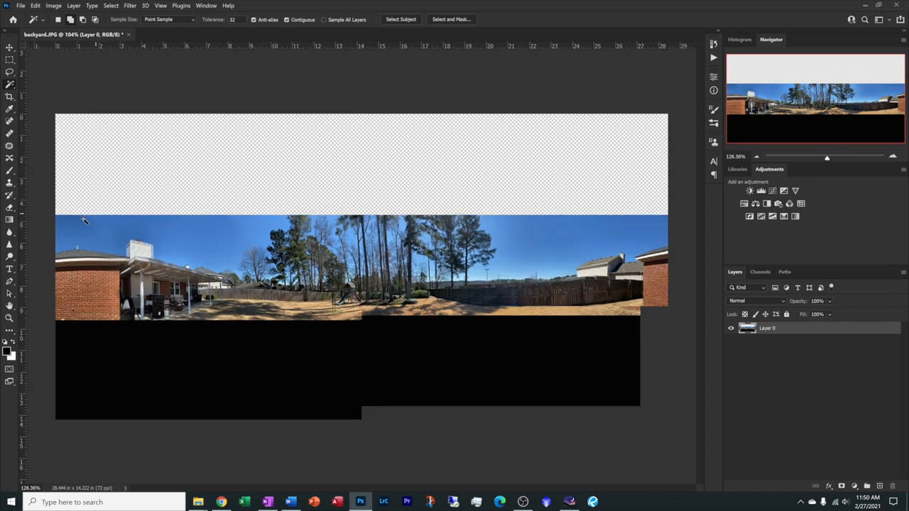
click(218, 245)
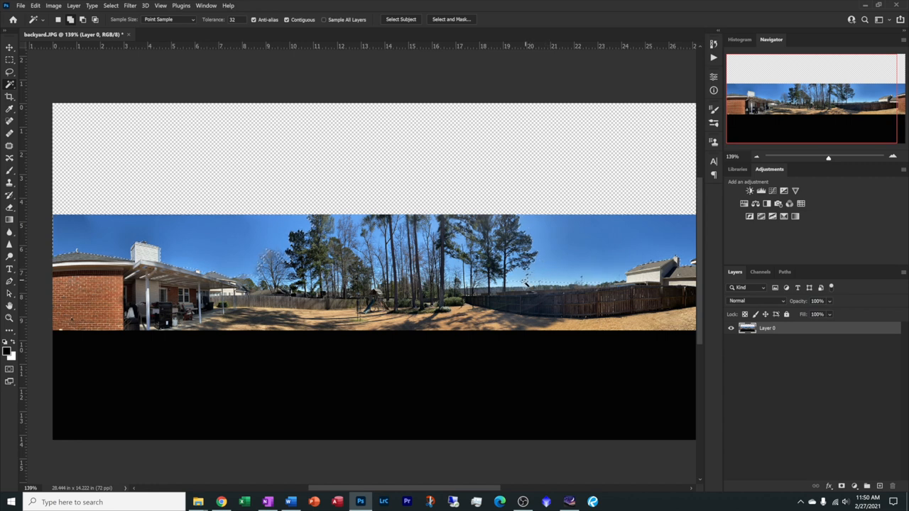
scroll(526, 284, up, 1)
scroll(522, 280, up, 3)
scroll(504, 264, up, 2)
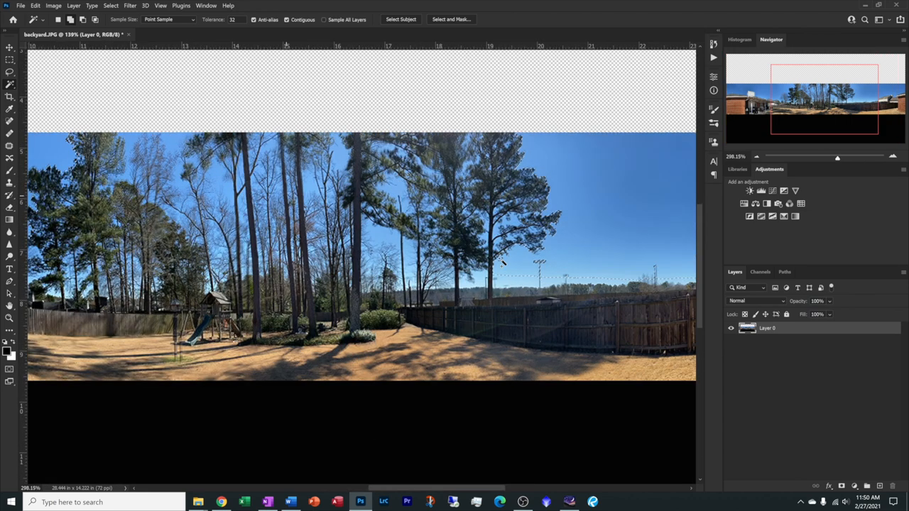
scroll(502, 261, up, 1)
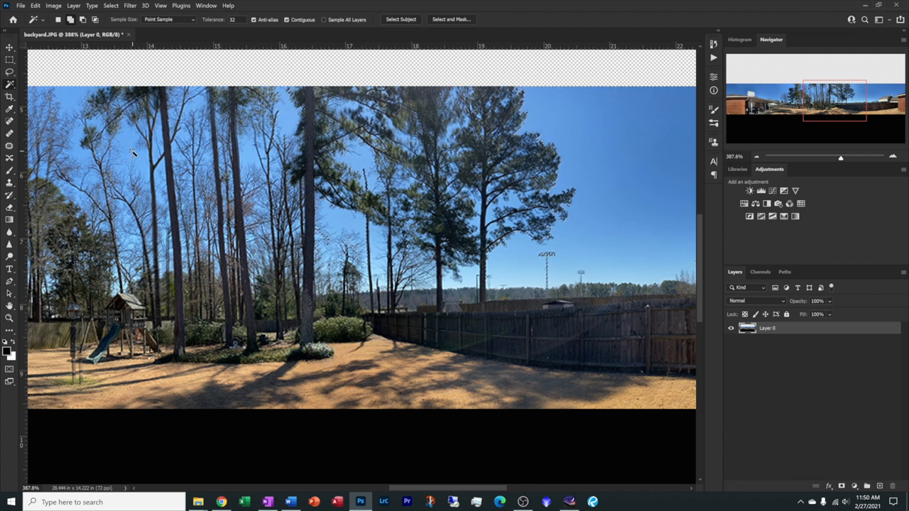
scroll(185, 209, down, 1)
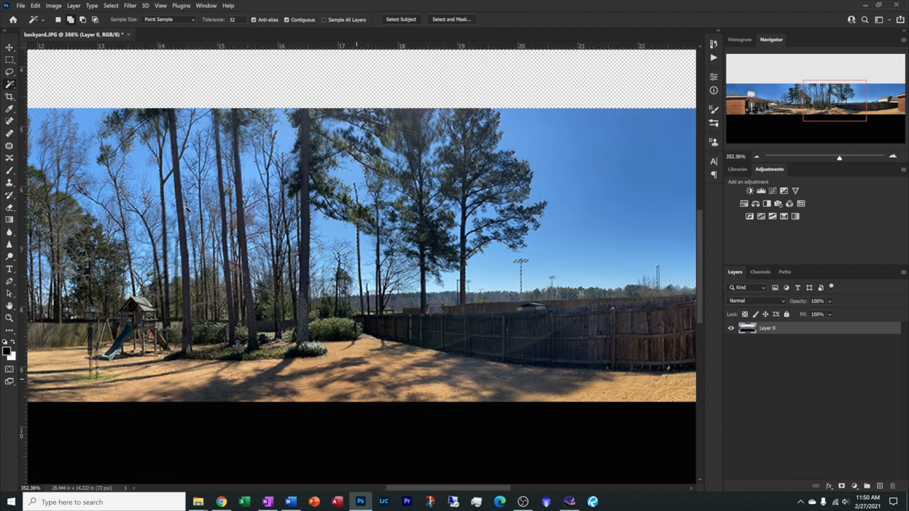
scroll(185, 209, down, 1)
scroll(81, 121, up, 1)
scroll(108, 142, up, 1)
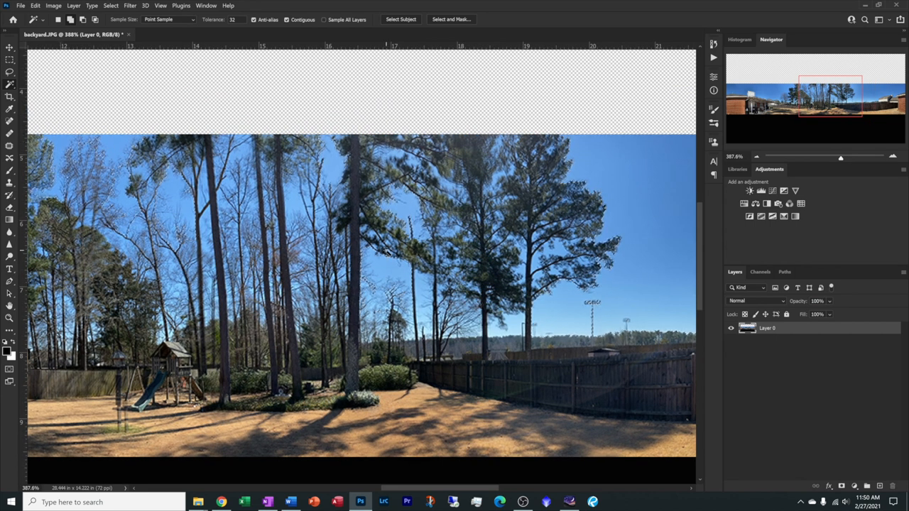
key(Delete)
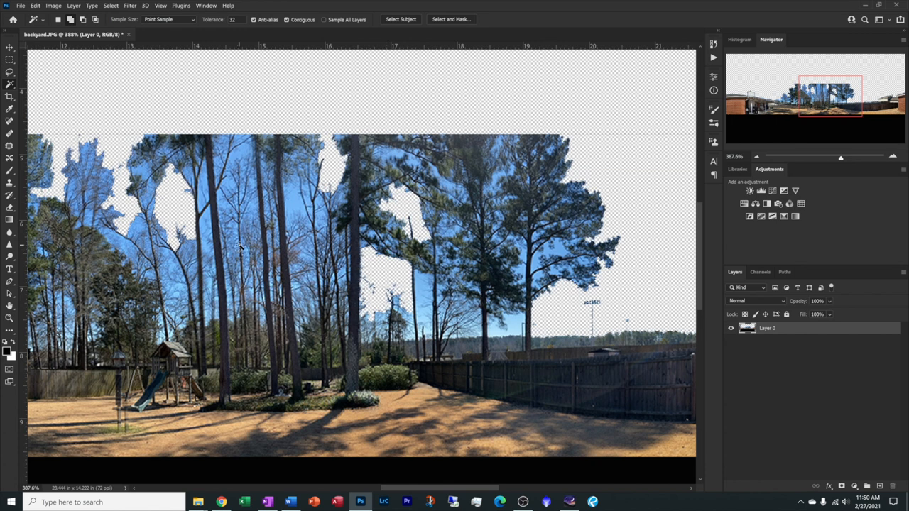
scroll(318, 328, down, 1)
scroll(398, 348, down, 1)
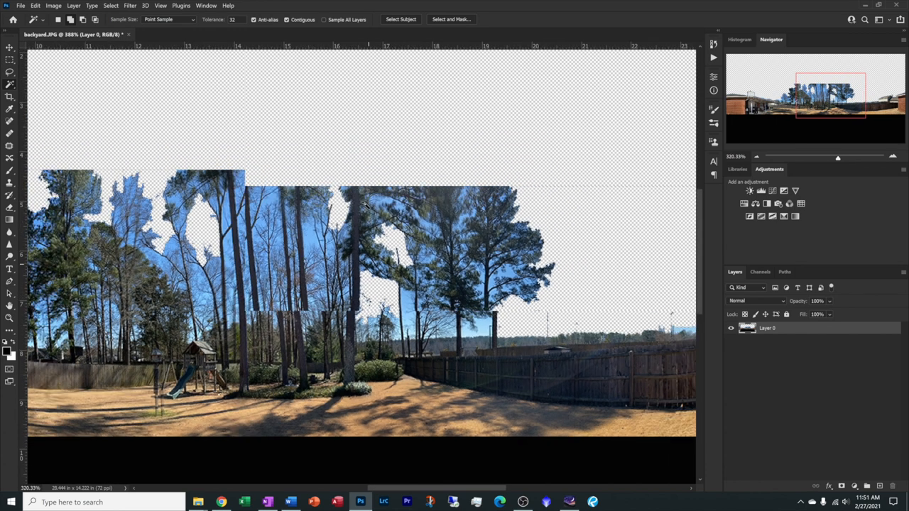
scroll(373, 270, down, 1)
scroll(359, 332, down, 1)
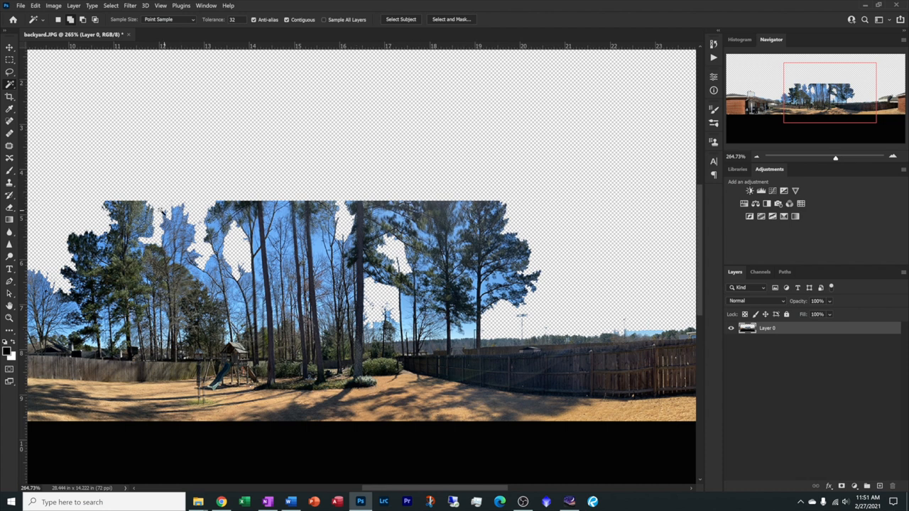
Step: Clone Stamp foliage over the flat cut-off treetops across the tree line to give them soft crowns
click(10, 184)
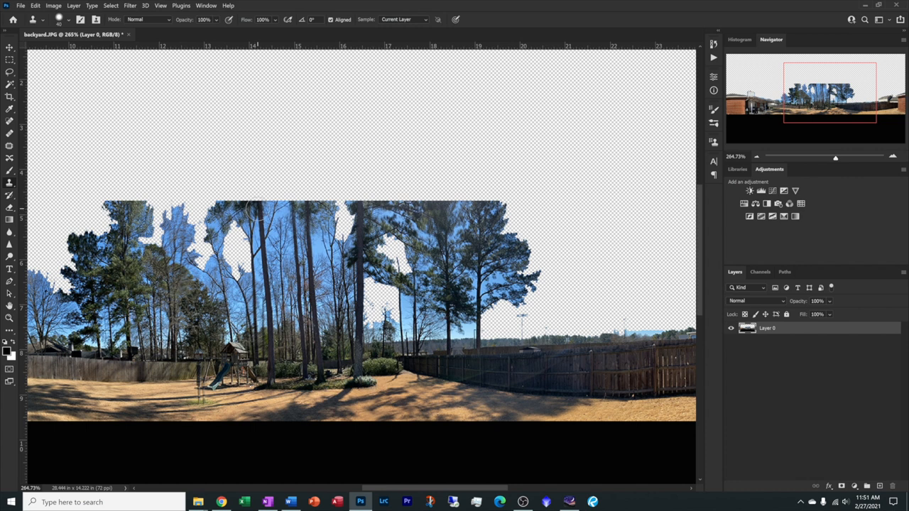
alt+click(438, 221)
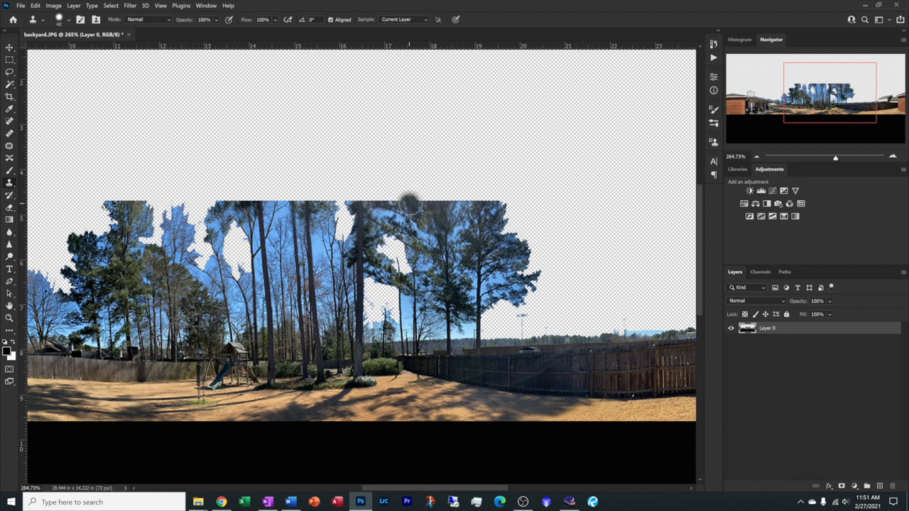
mouse_move(441, 204)
mouse_down()
mouse_move(455, 198)
mouse_move(435, 192)
mouse_move(448, 193)
mouse_up()
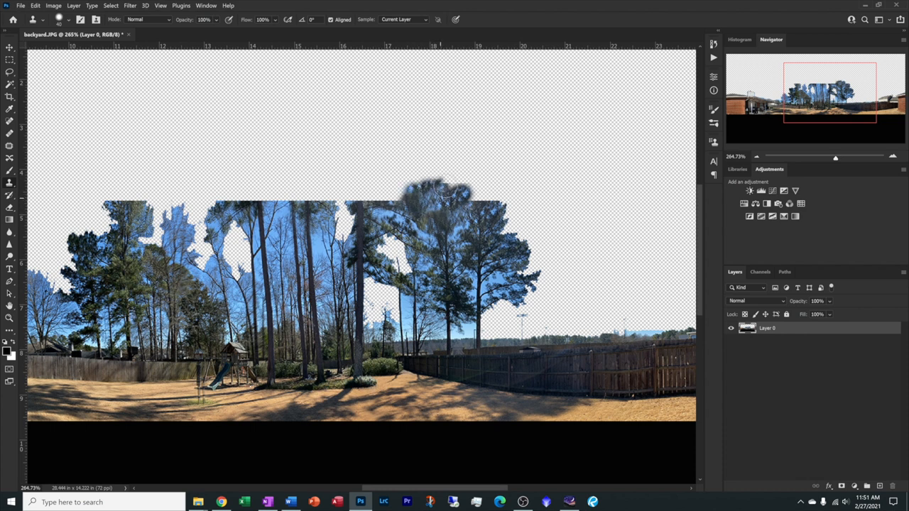
drag(445, 194, 447, 204)
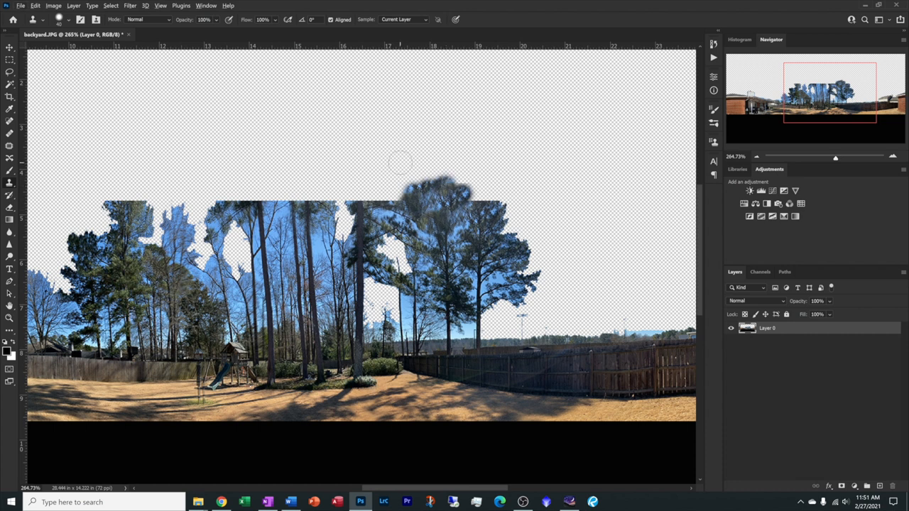
mouse_move(410, 171)
mouse_down()
mouse_move(424, 181)
mouse_move(432, 174)
mouse_up()
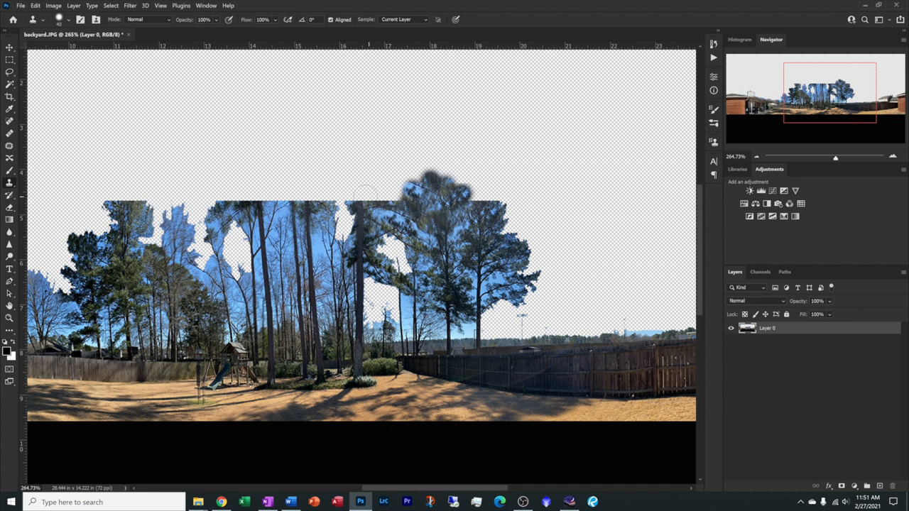
drag(366, 193, 384, 203)
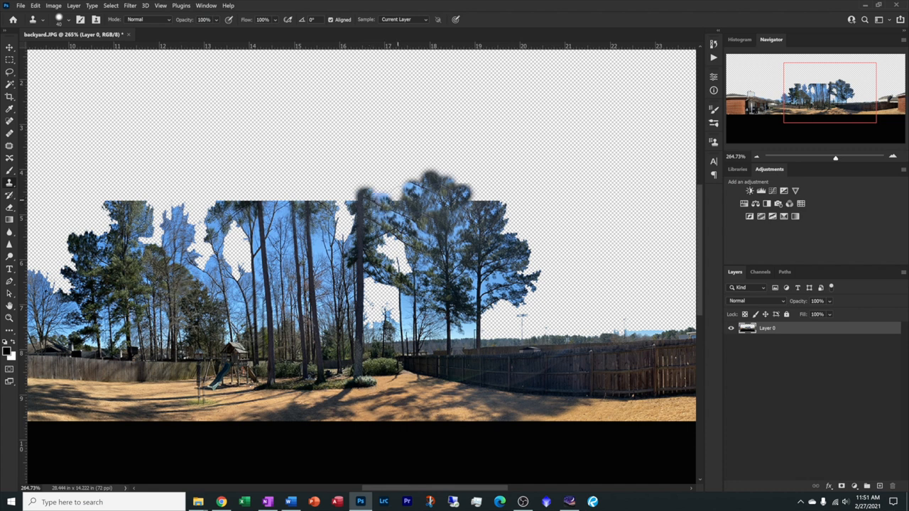
drag(317, 197, 292, 193)
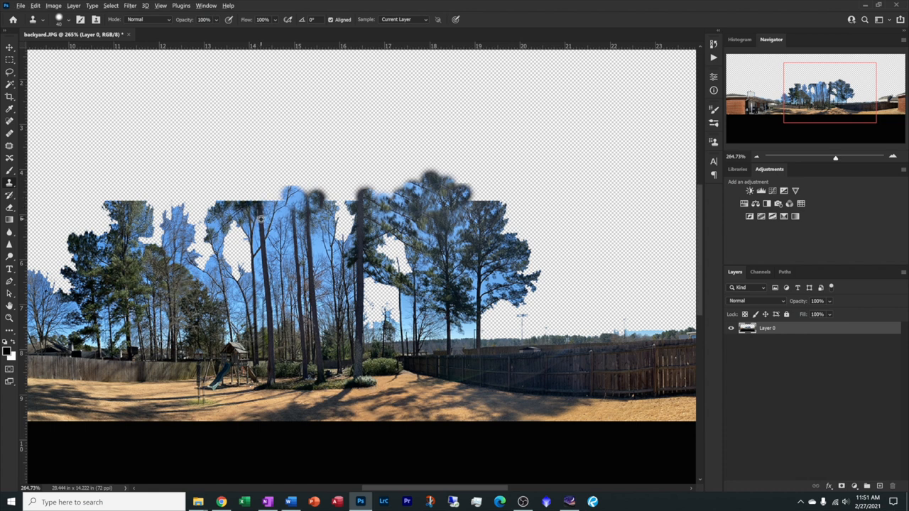
mouse_move(262, 200)
mouse_down()
mouse_move(260, 191)
mouse_move(218, 194)
mouse_up()
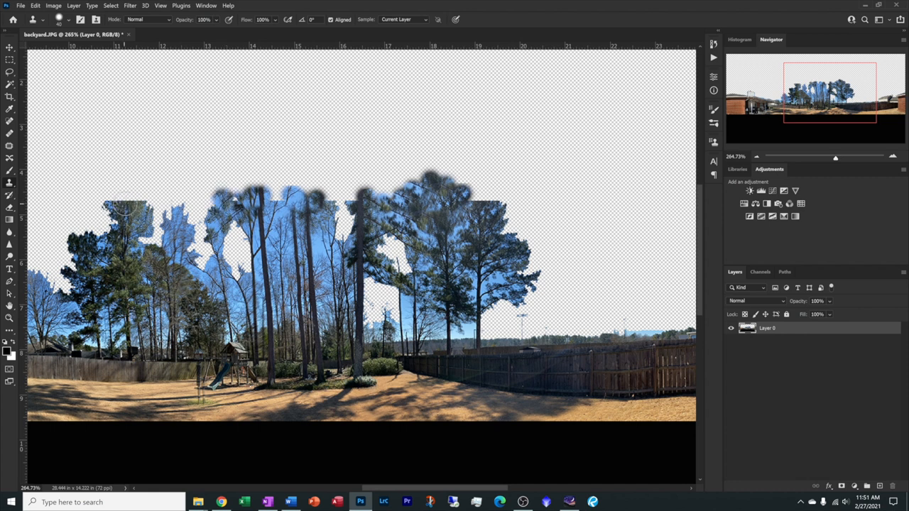
mouse_move(125, 208)
mouse_down()
mouse_move(135, 197)
mouse_move(128, 205)
mouse_move(119, 196)
mouse_up()
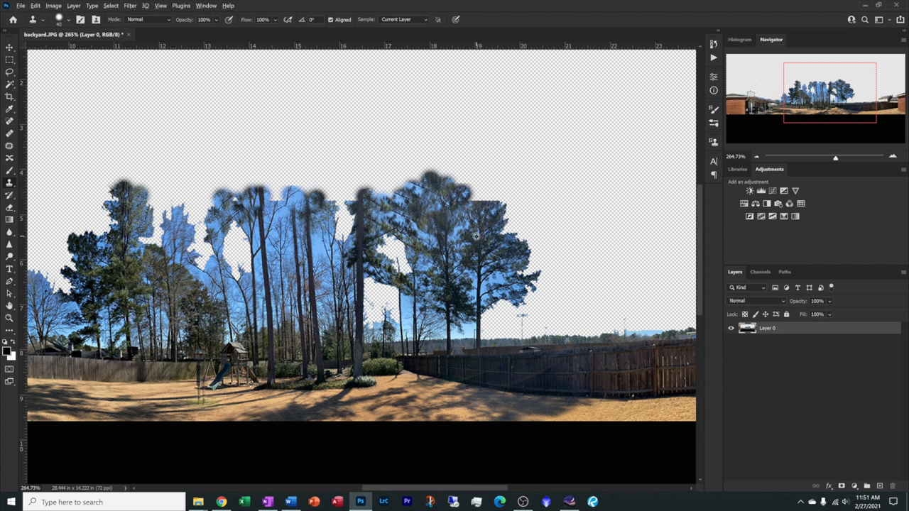
mouse_move(476, 219)
mouse_down()
mouse_move(468, 195)
mouse_move(489, 197)
mouse_up()
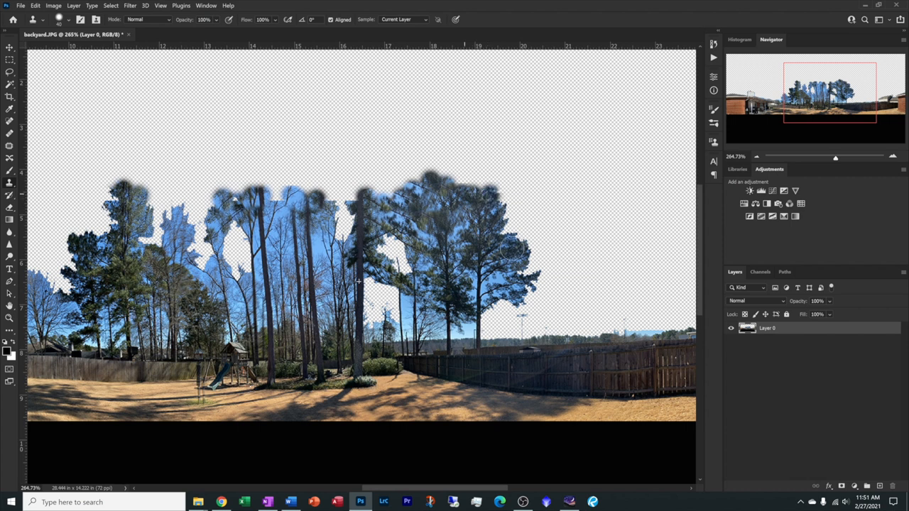
scroll(614, 263, down, 1)
scroll(597, 277, down, 1)
scroll(575, 298, down, 1)
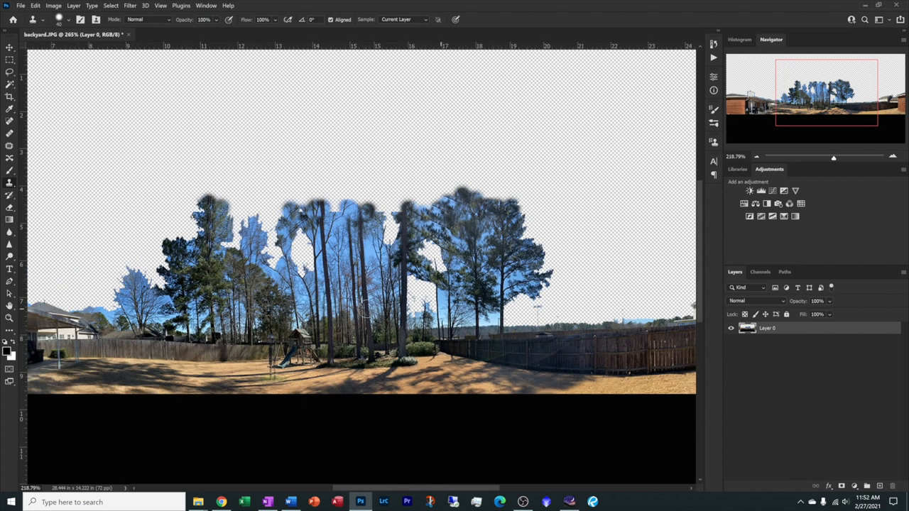
scroll(554, 321, down, 1)
scroll(461, 319, down, 1)
scroll(319, 319, down, 1)
scroll(177, 318, down, 2)
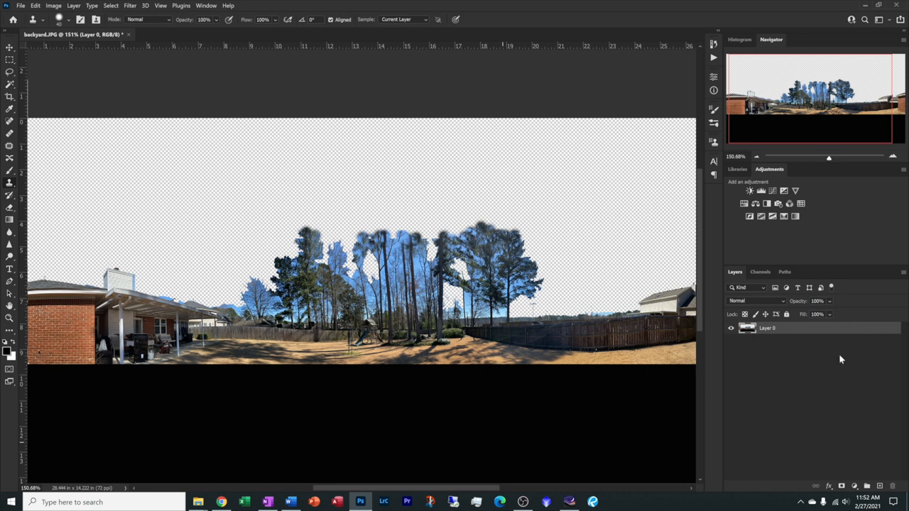
scroll(348, 387, down, 1)
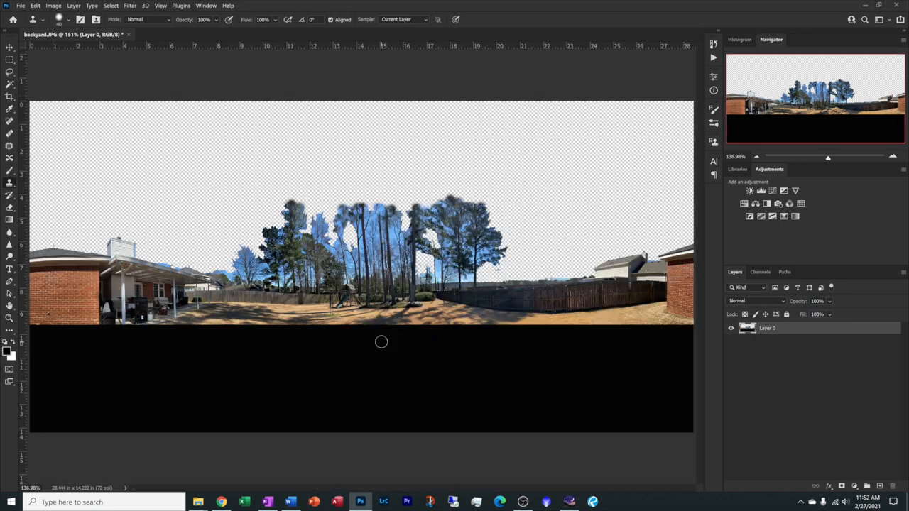
Step: Add a layer mask to Layer 0 and try gradient fades below the horizon, undoing each attempt
key(g)
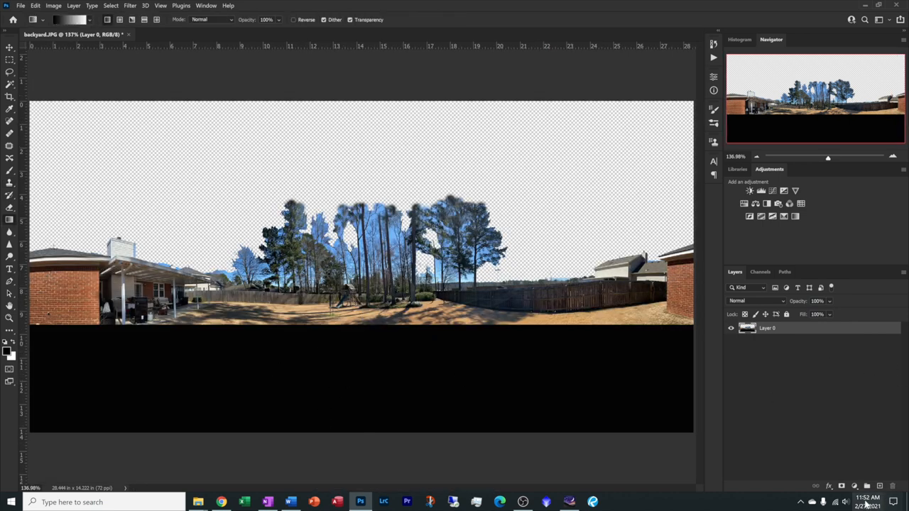
click(842, 488)
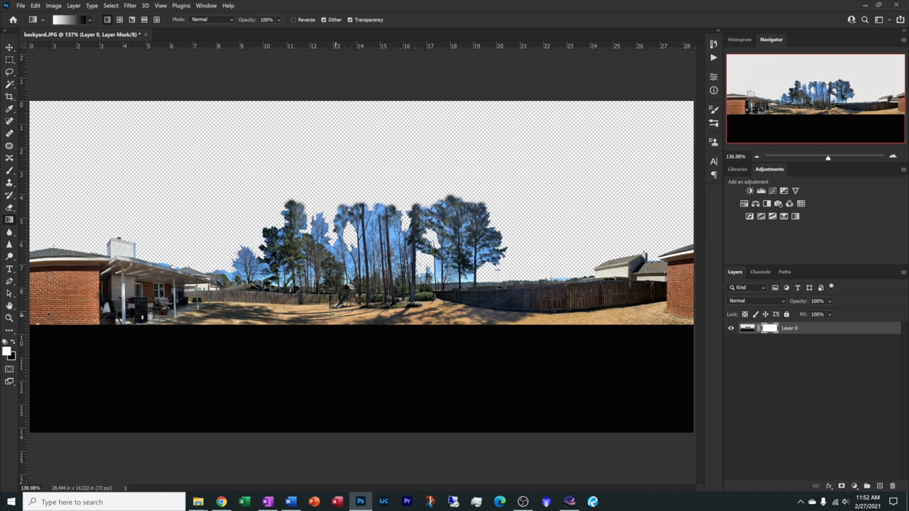
drag(331, 319, 330, 399)
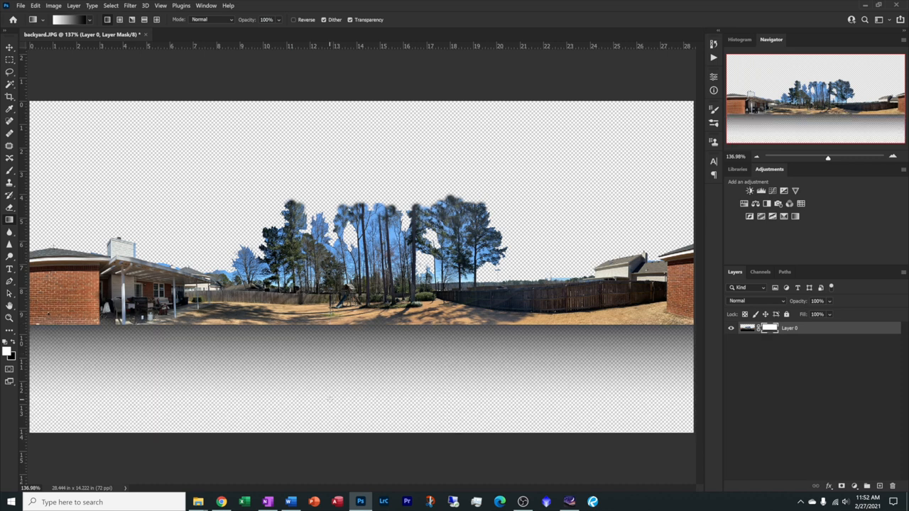
click(39, 6)
click(64, 13)
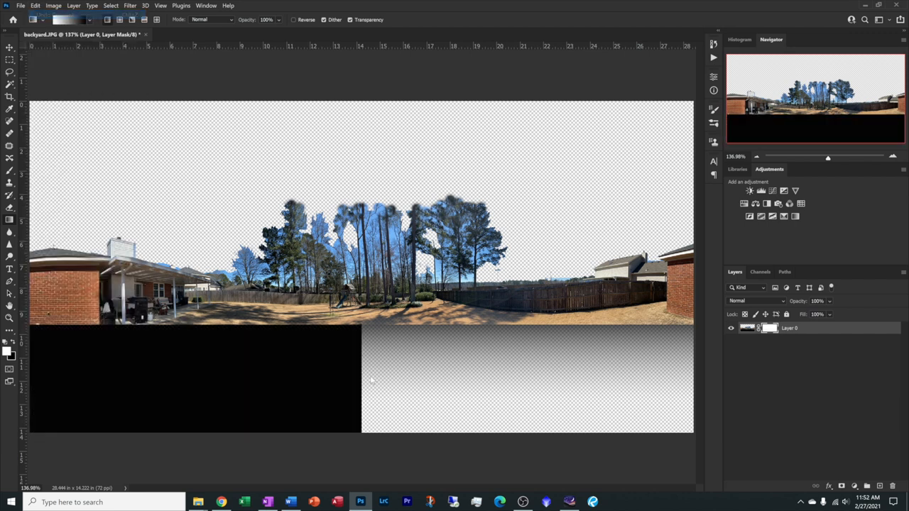
drag(348, 347, 348, 387)
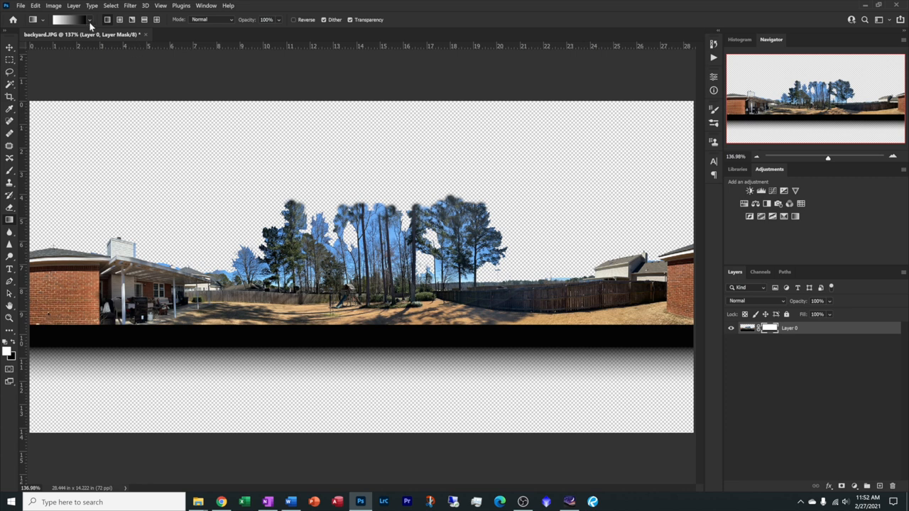
click(35, 5)
click(64, 12)
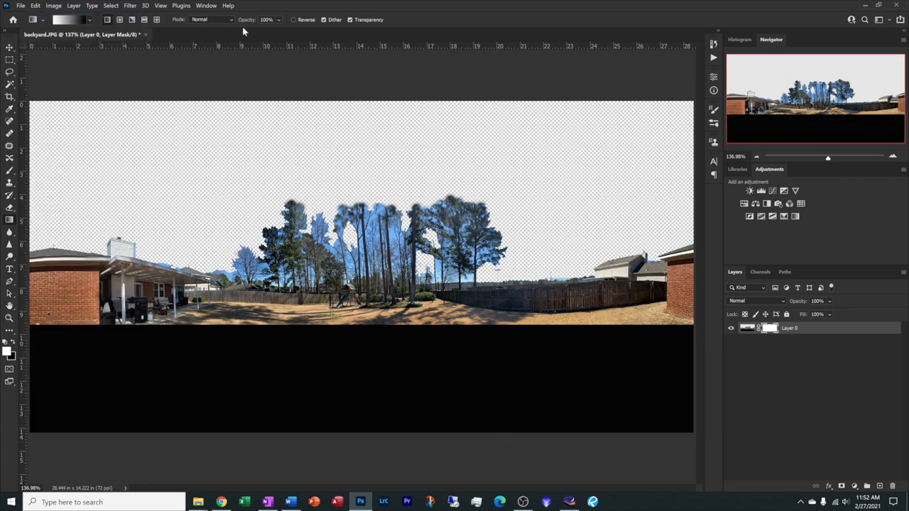
Step: At 47% gradient opacity, fade the band below the horizon to transparent on the mask, then return to the image
drag(250, 19, 226, 32)
drag(328, 328, 329, 401)
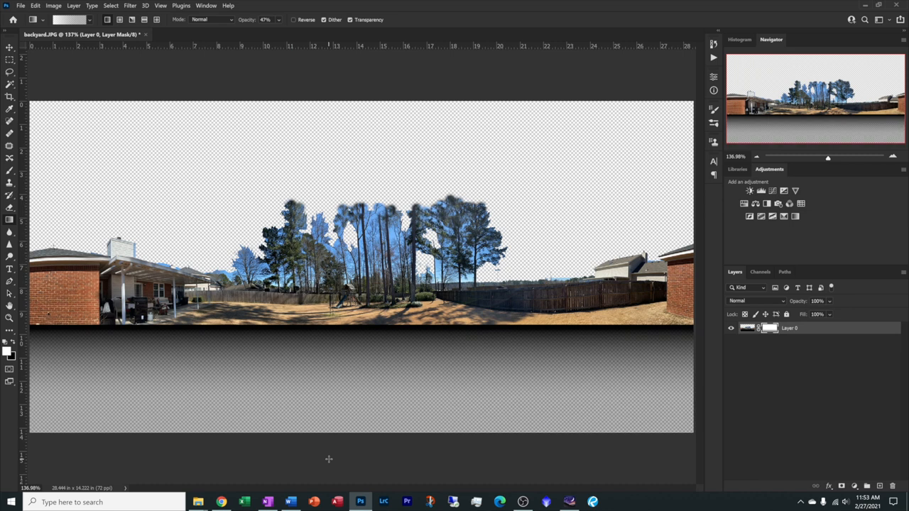
click(748, 330)
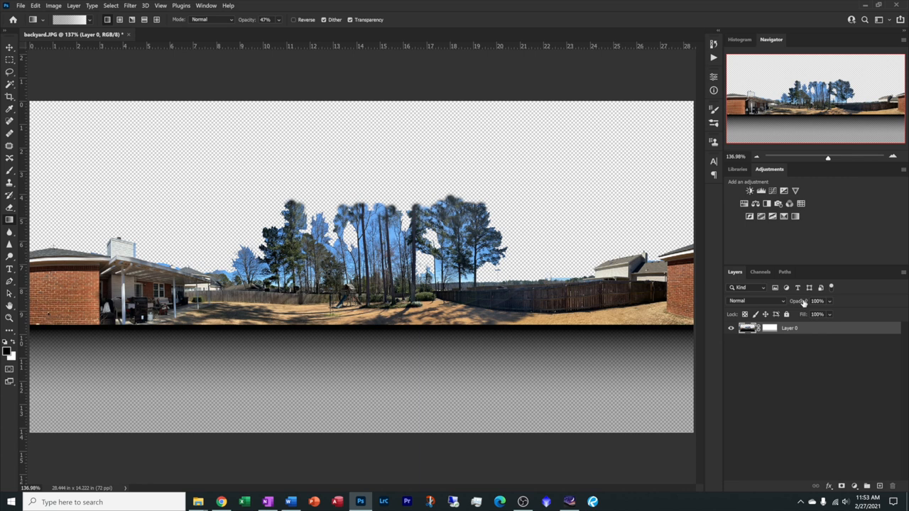
Step: Set Layer 0's opacity to 89% in the Layers panel
mouse_move(806, 304)
mouse_down()
mouse_move(787, 304)
mouse_move(797, 304)
mouse_up()
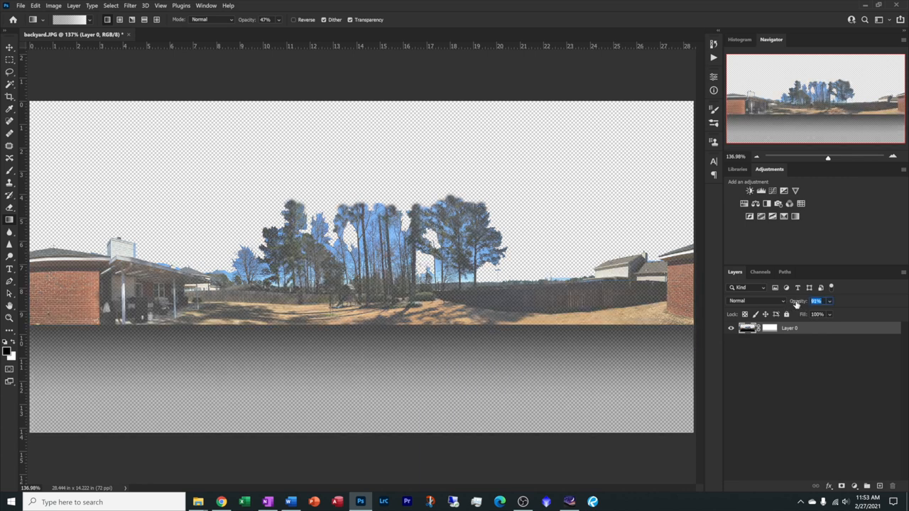
key(Return)
click(829, 486)
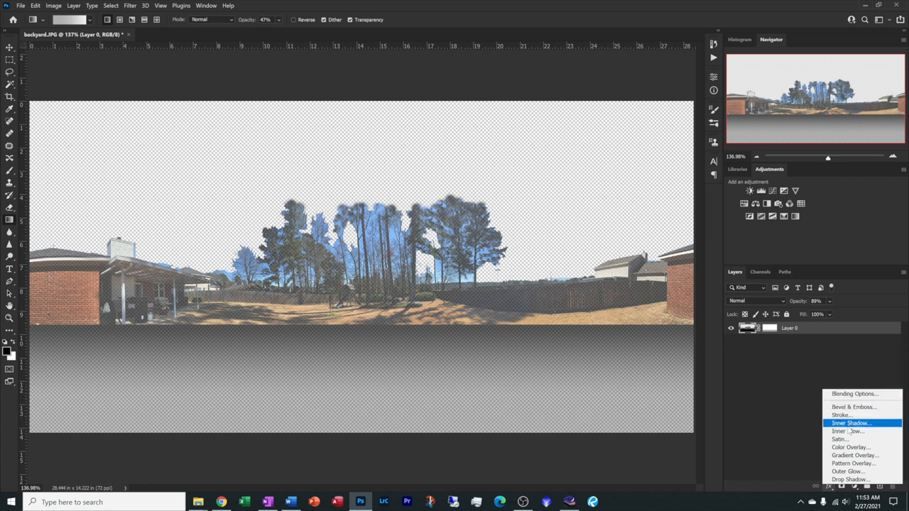
Step: Add a Black & White adjustment layer and set its opacity to about 51%
click(774, 443)
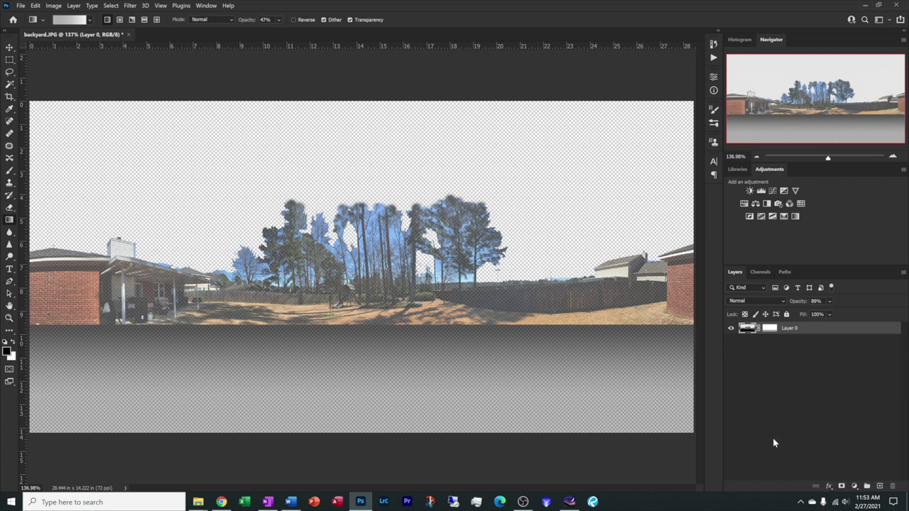
click(829, 487)
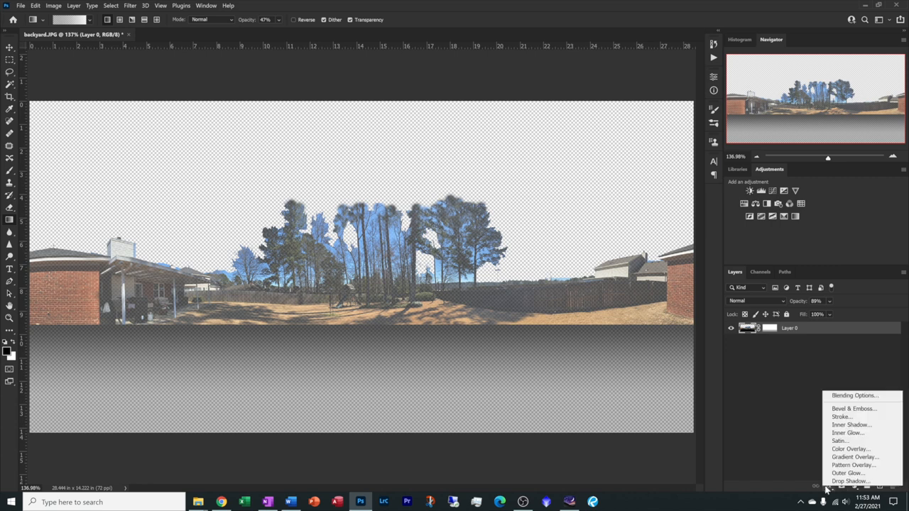
click(788, 411)
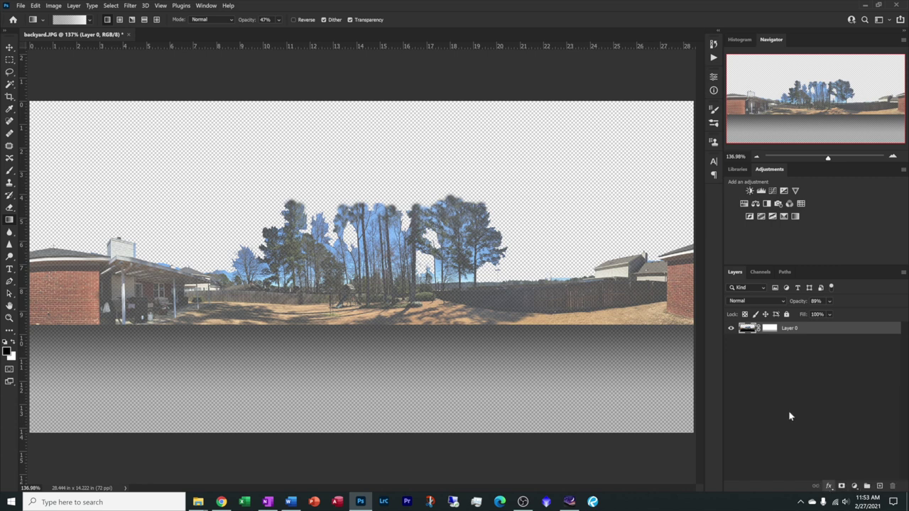
click(854, 487)
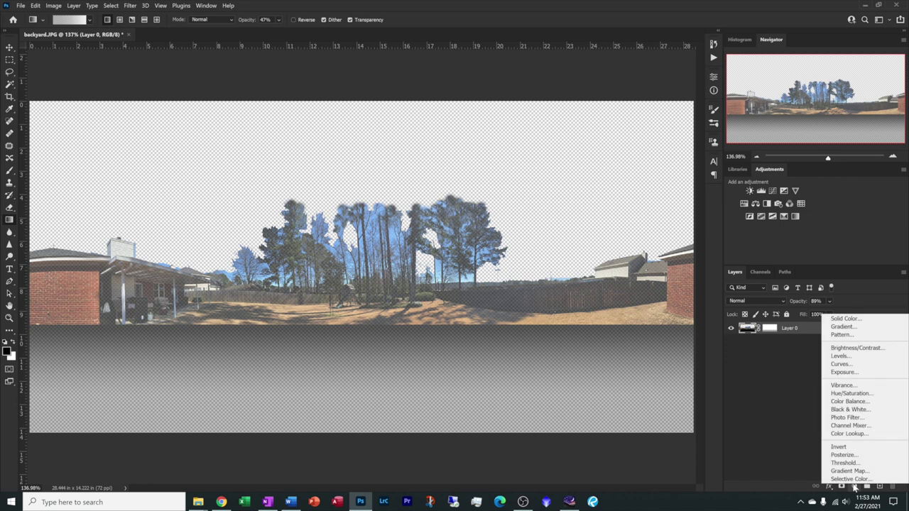
click(849, 410)
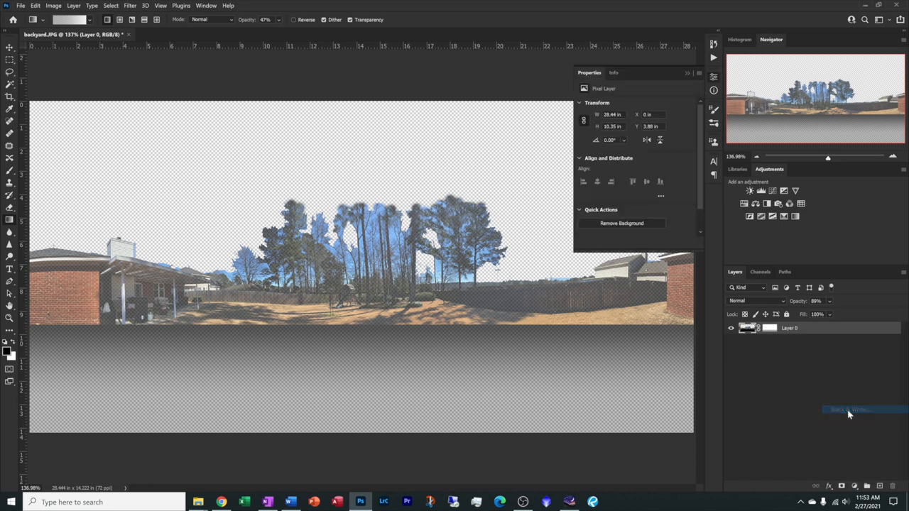
click(686, 74)
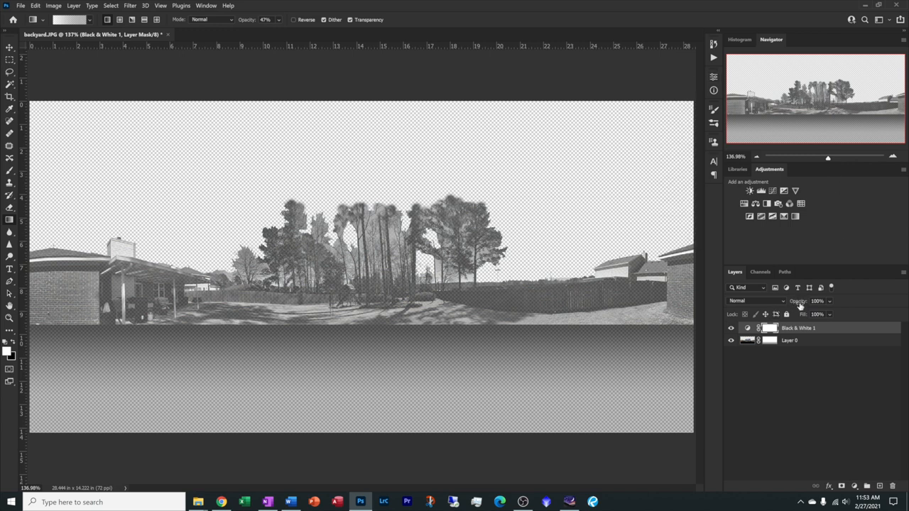
drag(802, 303, 771, 324)
click(769, 324)
drag(799, 301, 814, 301)
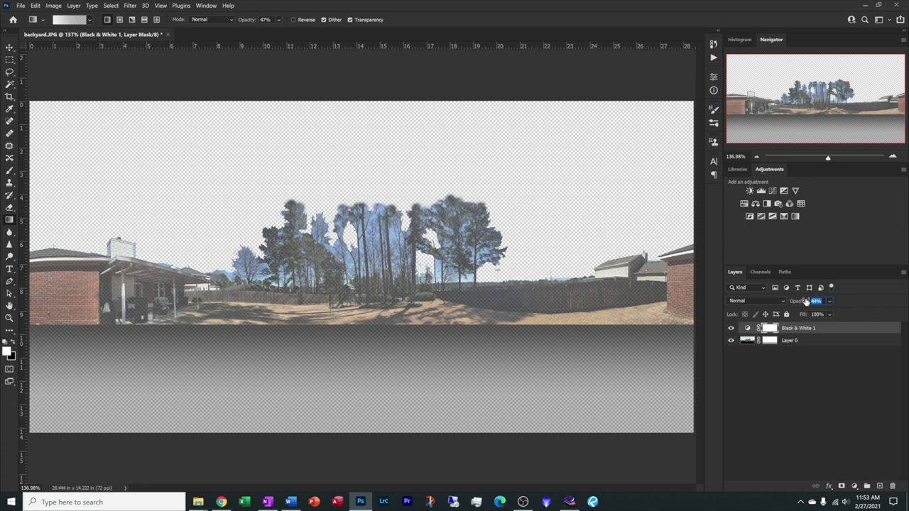
Step: Set Layer 0's opacity to 94%
click(812, 342)
click(800, 304)
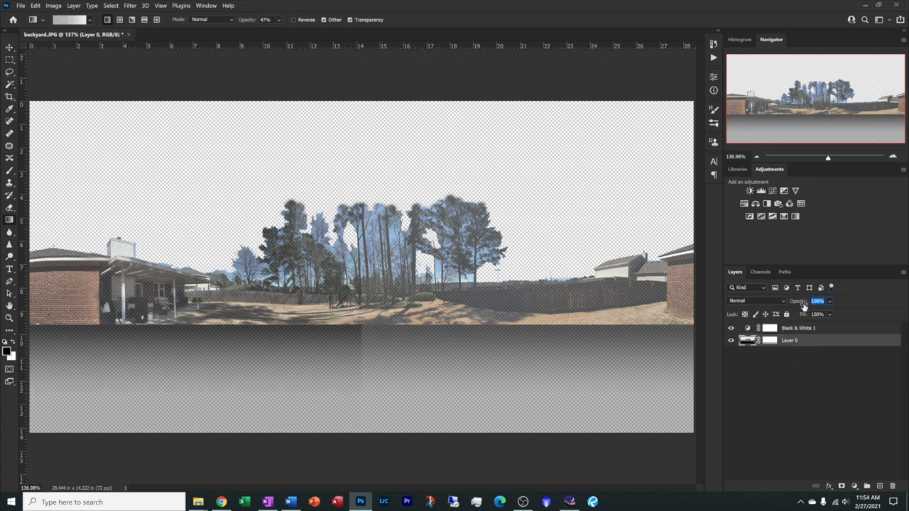
drag(805, 306, 800, 306)
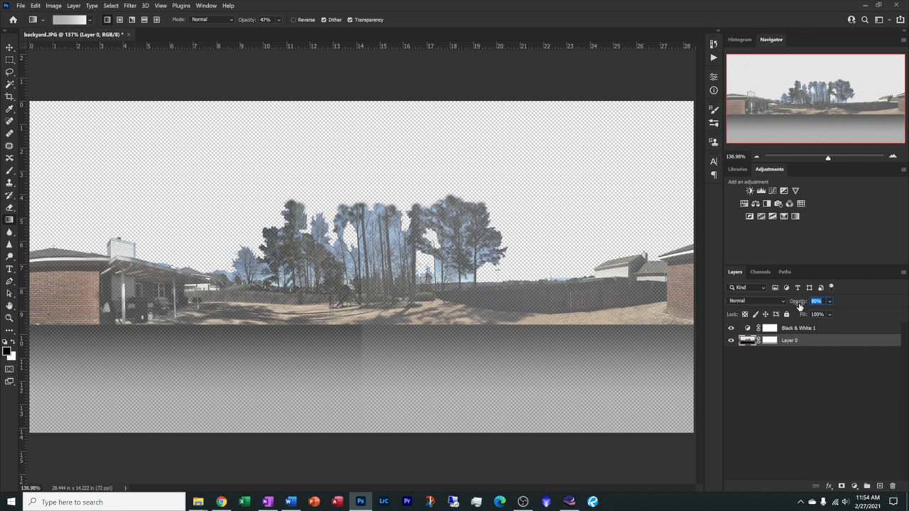
drag(800, 305, 801, 306)
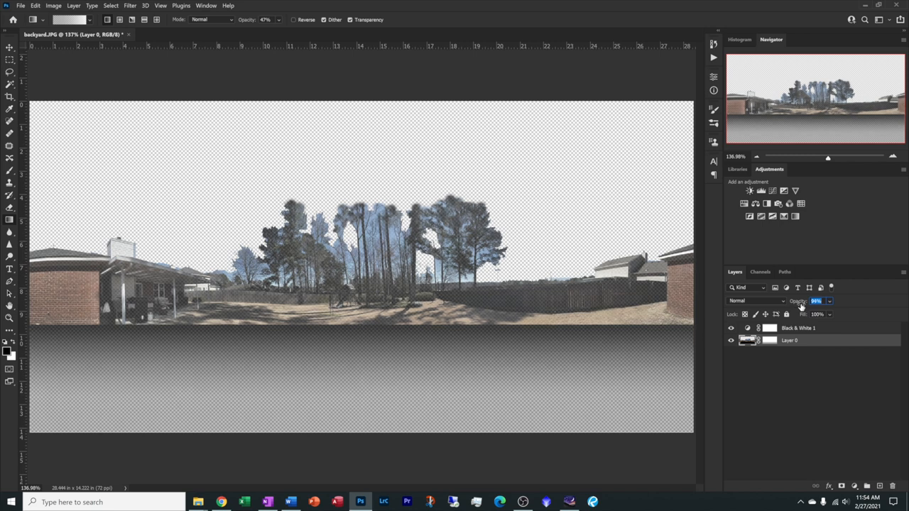
key(Return)
Step: Save the layered panorama as a new file named 2backyard.PSD
click(21, 6)
click(33, 116)
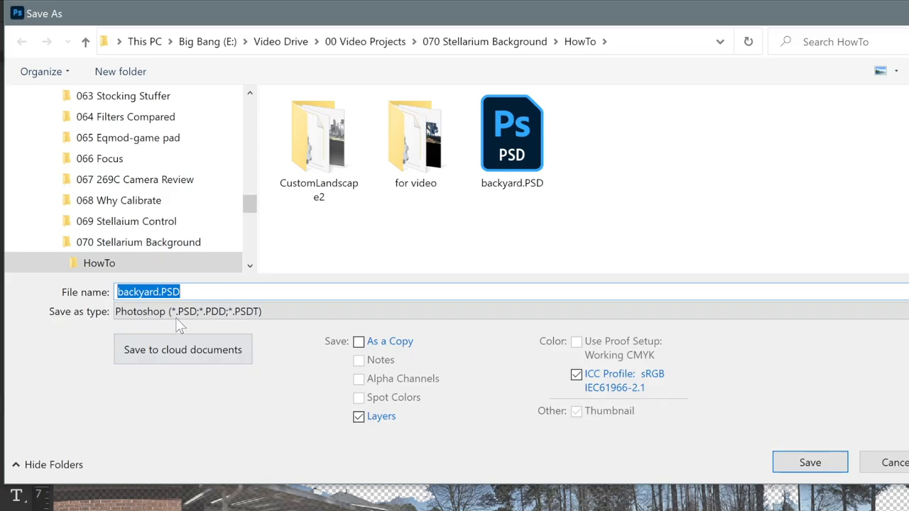
click(170, 311)
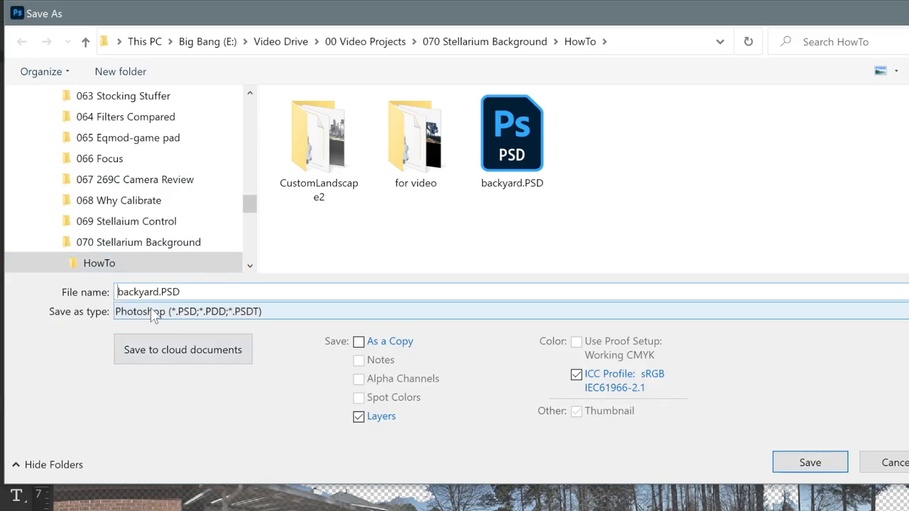
text(2)
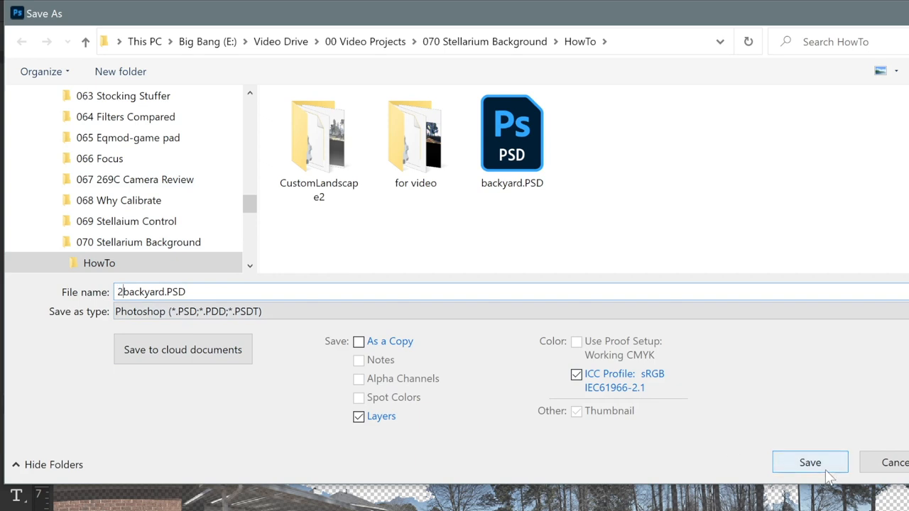
click(824, 468)
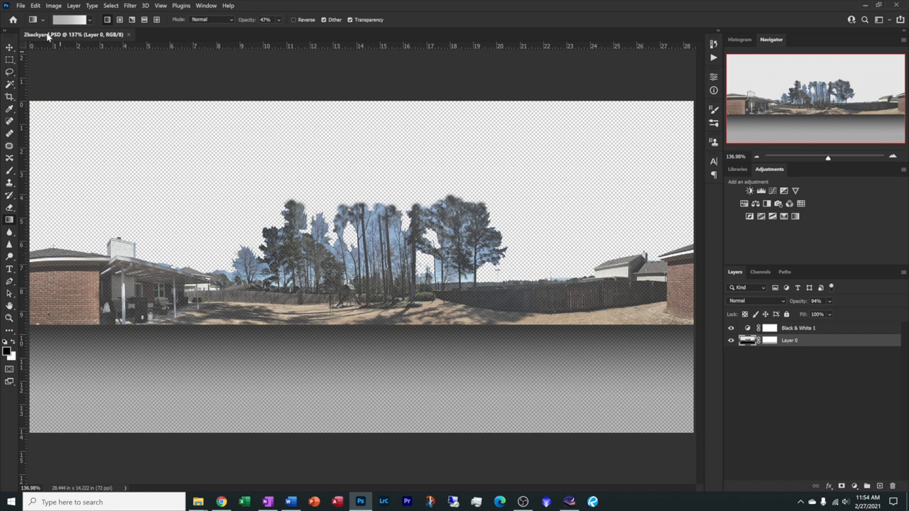
click(21, 6)
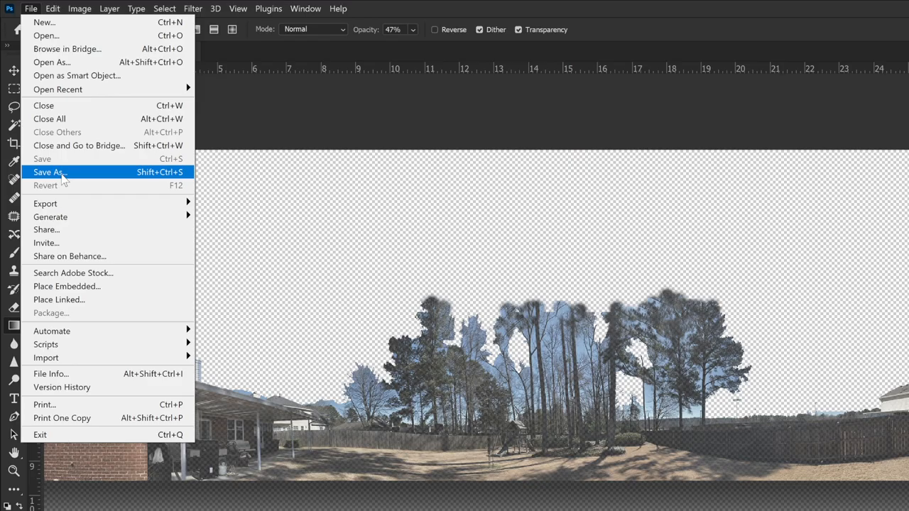
Step: Save a PNG copy as 2backyard.PNG with Medium file-size compression
click(62, 179)
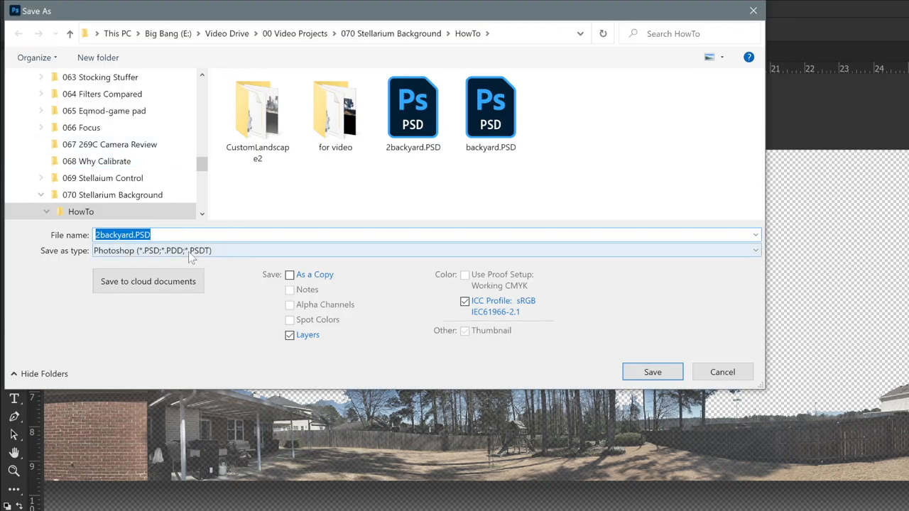
click(189, 255)
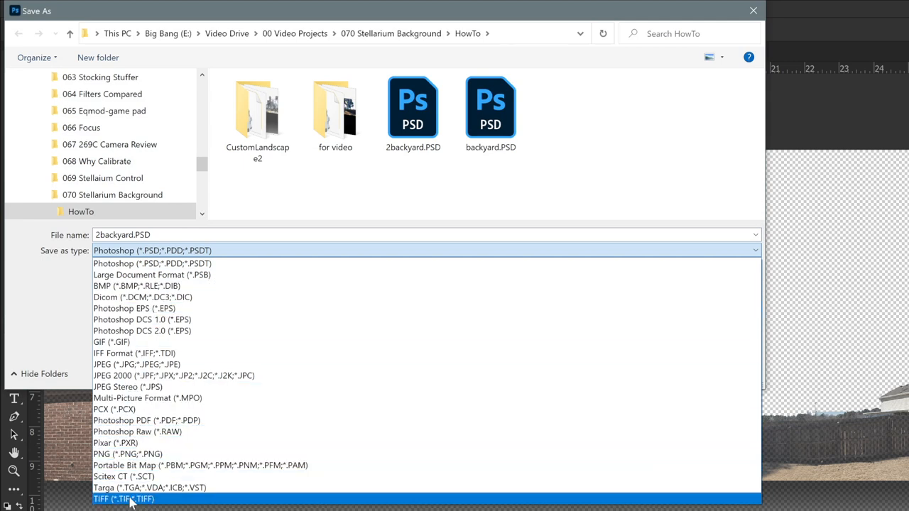
click(140, 456)
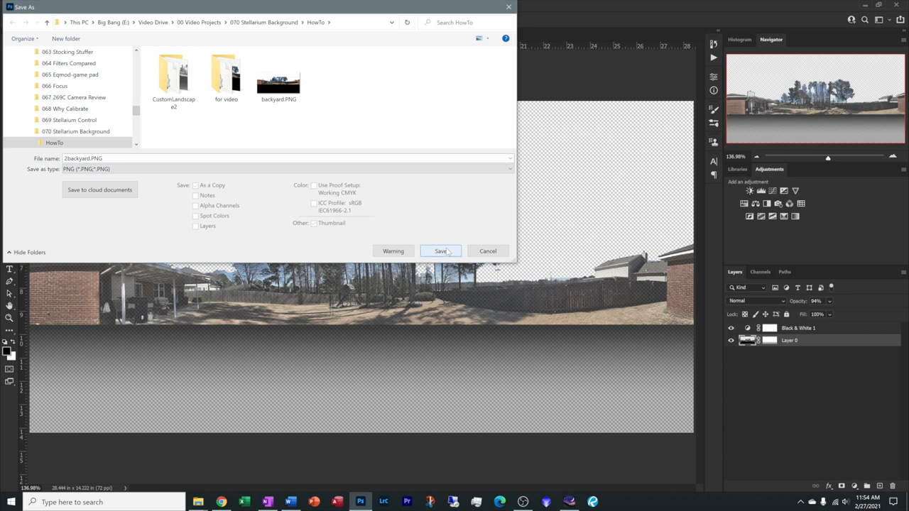
click(437, 252)
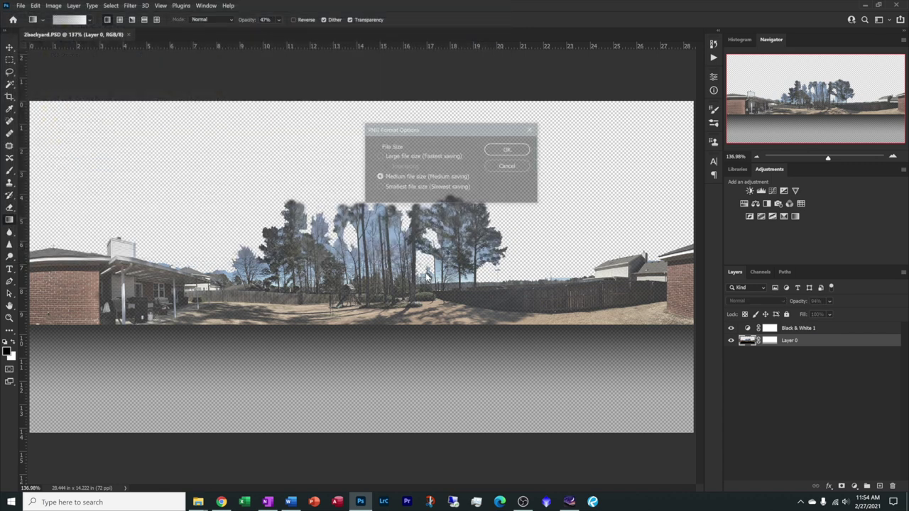
click(506, 150)
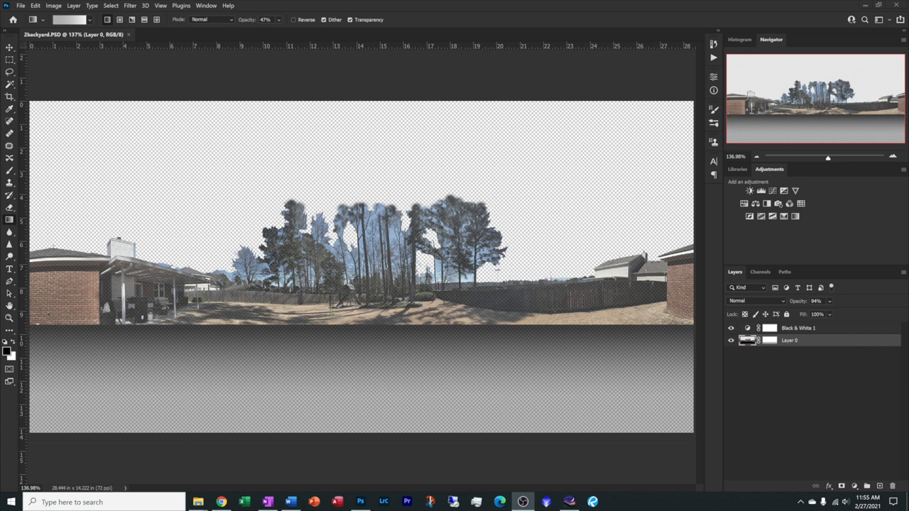
Step: Bring the Word landscape-settings draft to the front and move its window to the screen top
click(290, 502)
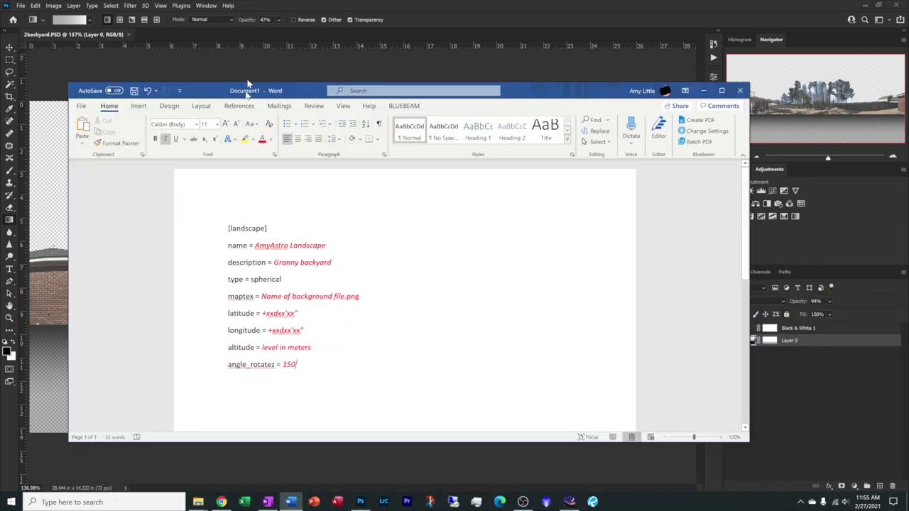
drag(249, 89, 252, 1)
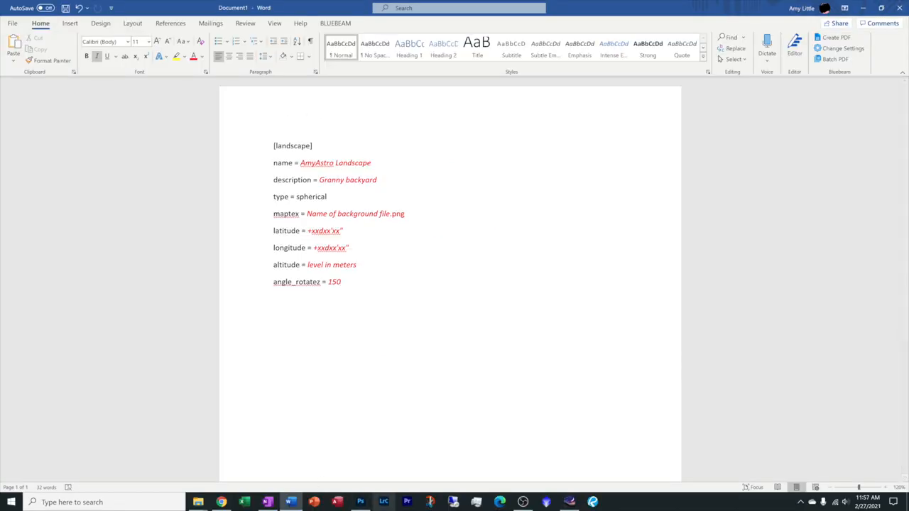
click(360, 502)
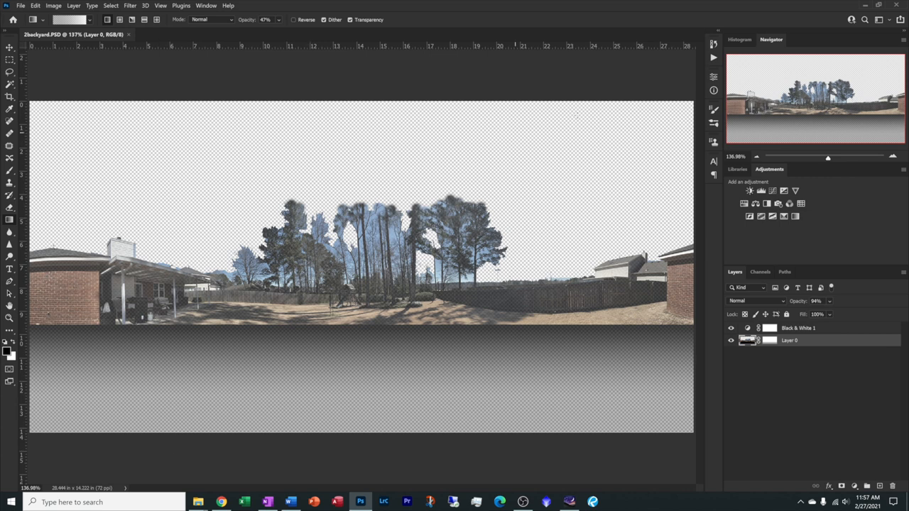
click(866, 8)
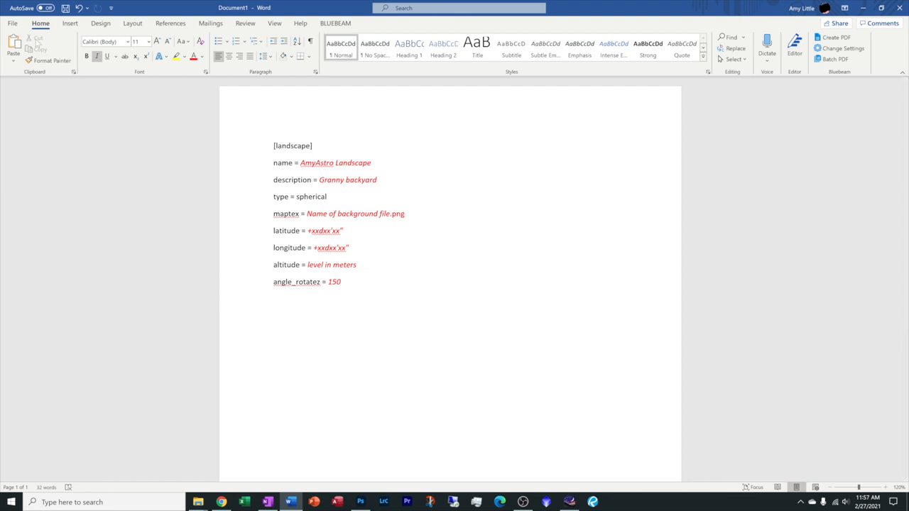
Step: Save the draft via Save As on This PC as a Plain Text file named landscape
click(12, 23)
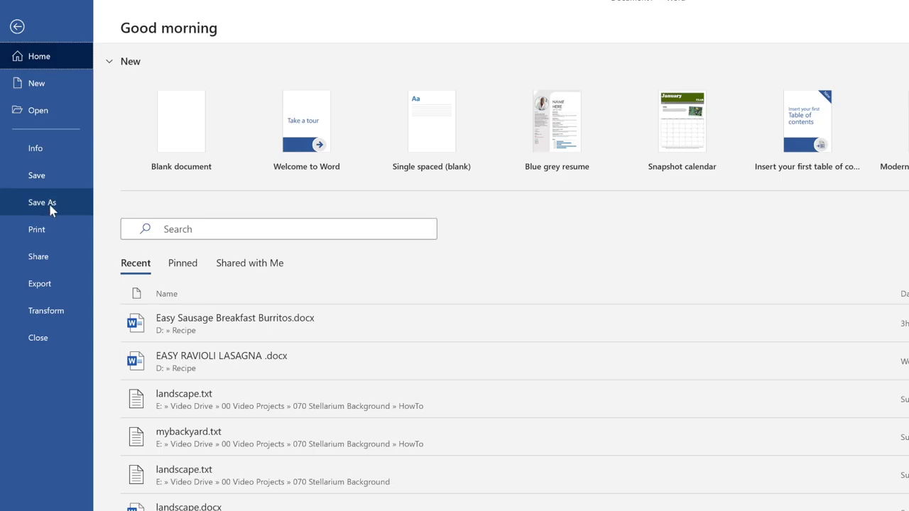
click(51, 207)
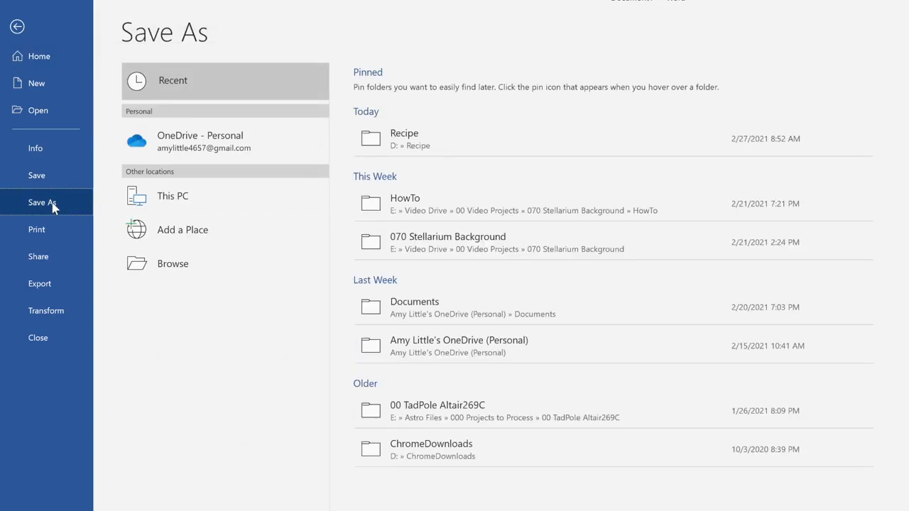
click(703, 204)
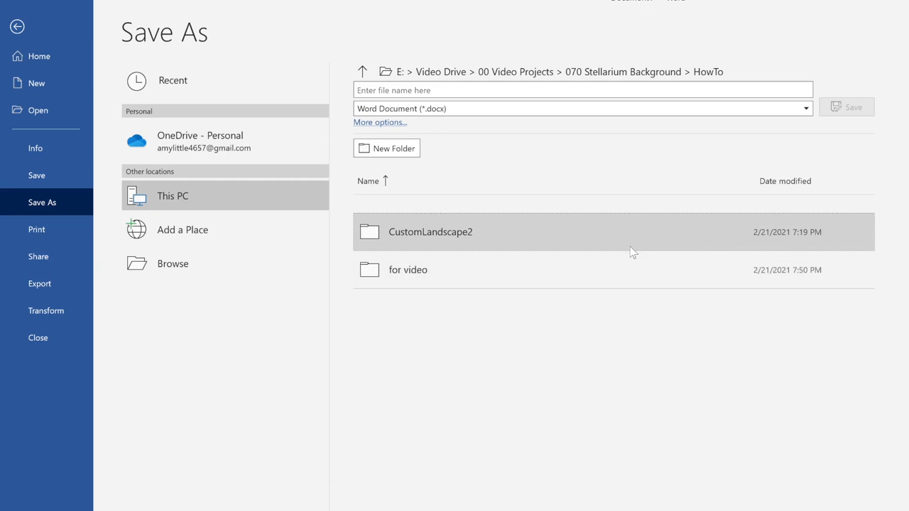
click(368, 90)
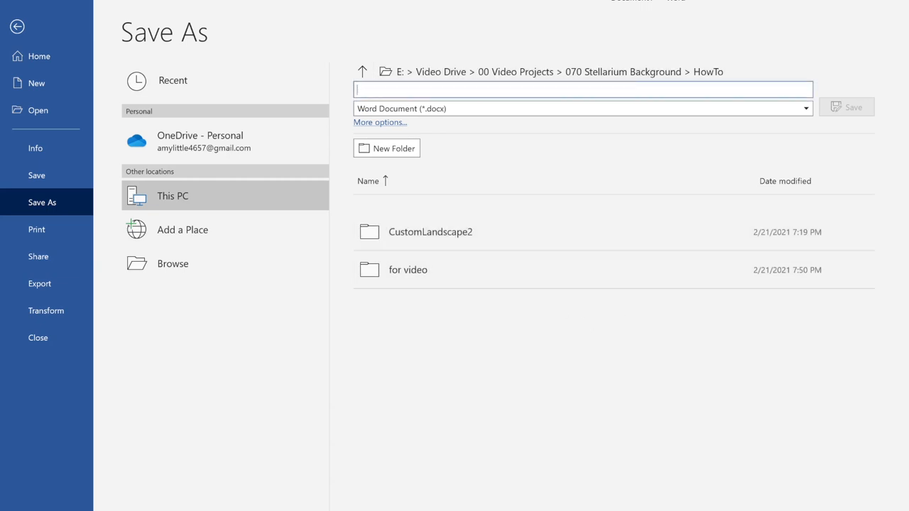
text(land)
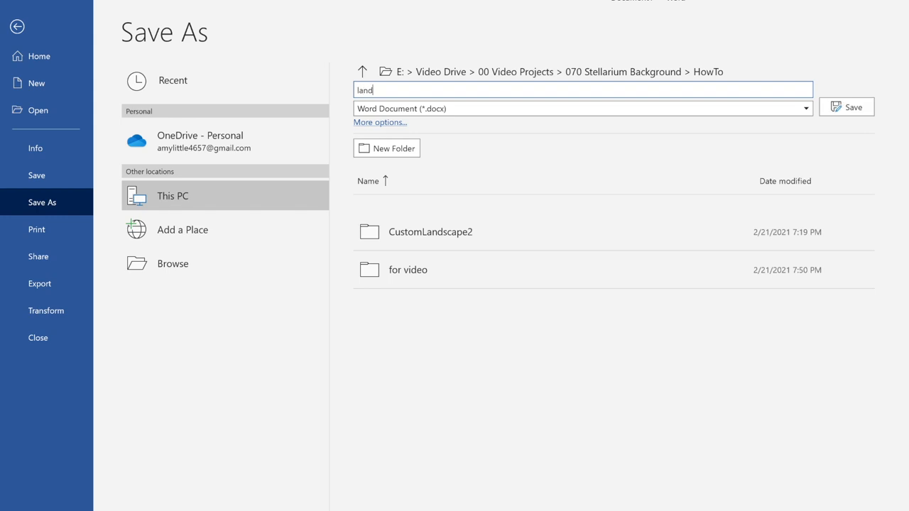
text(aPE)
key(BackSpace)
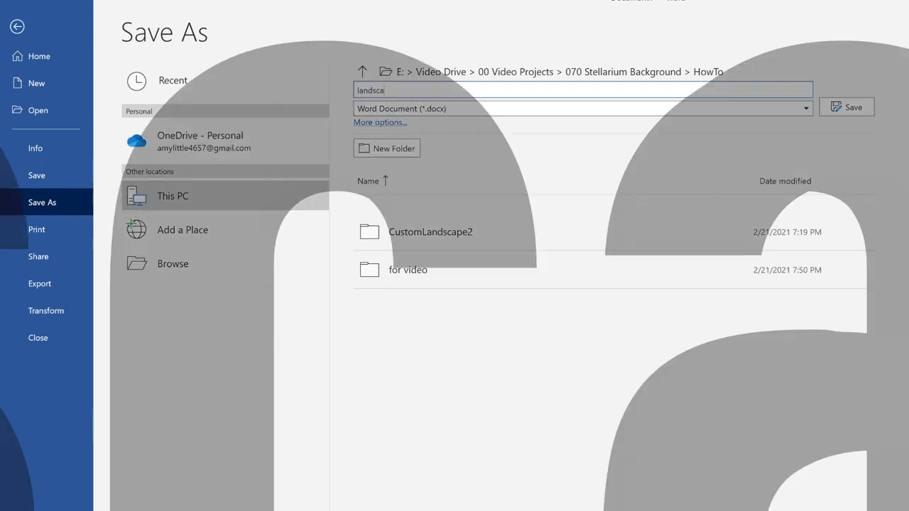
text(pe)
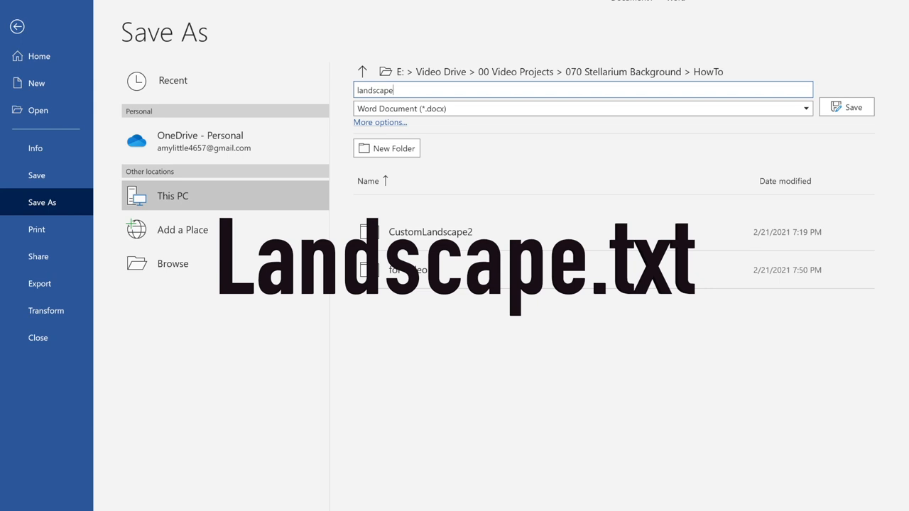
click(447, 111)
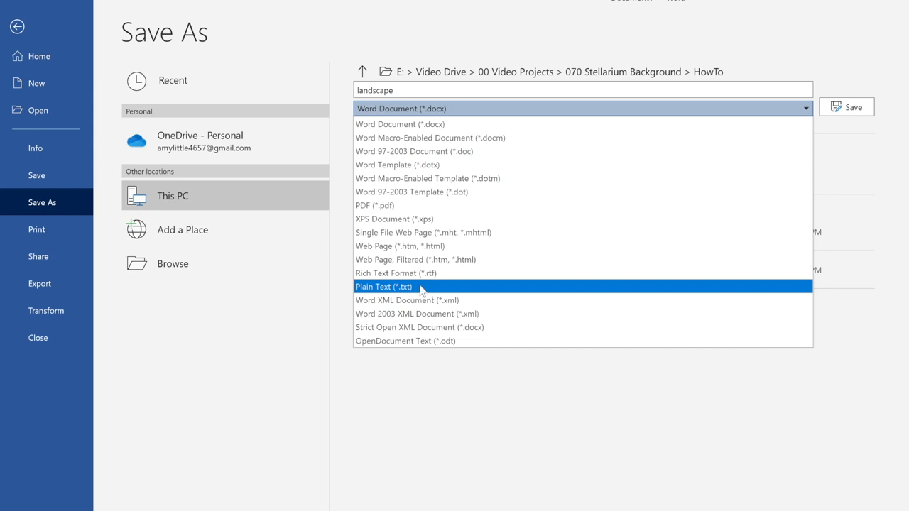
click(421, 288)
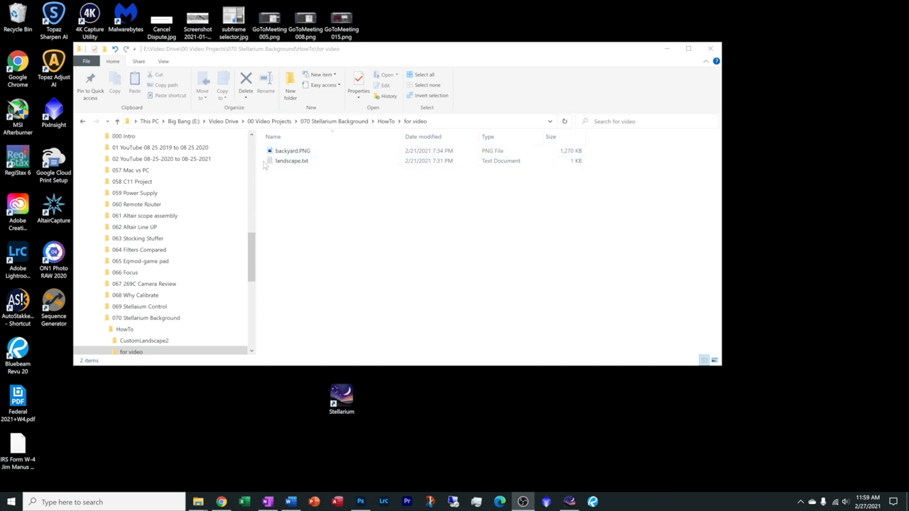
Step: Paste a duplicate of landscape.txt into the for video folder
click(274, 165)
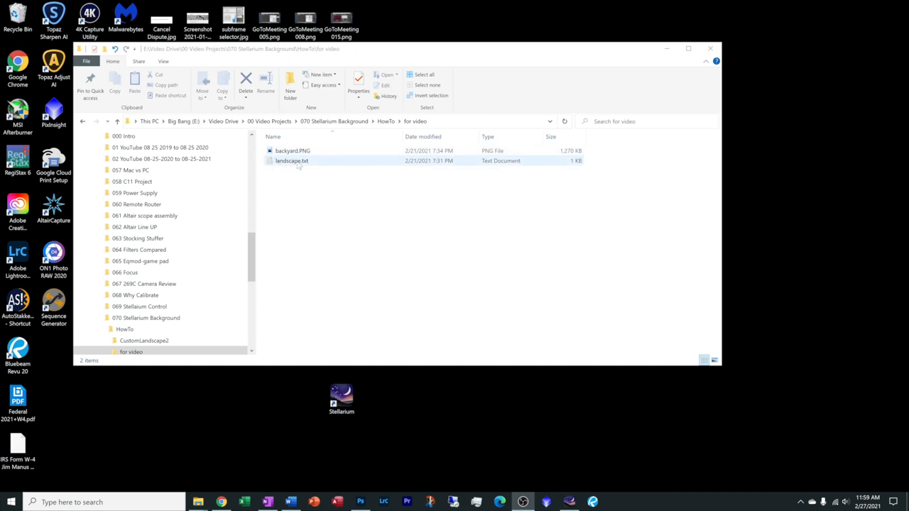
click(292, 163)
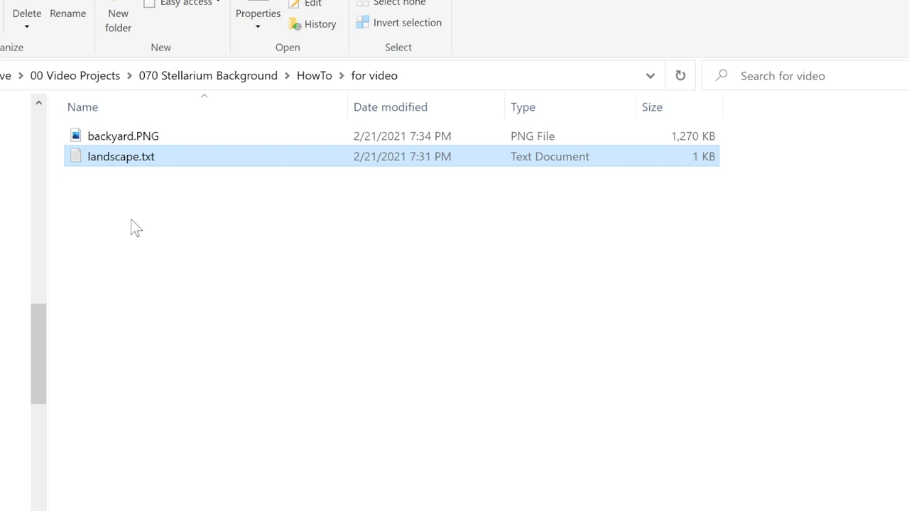
click(114, 227)
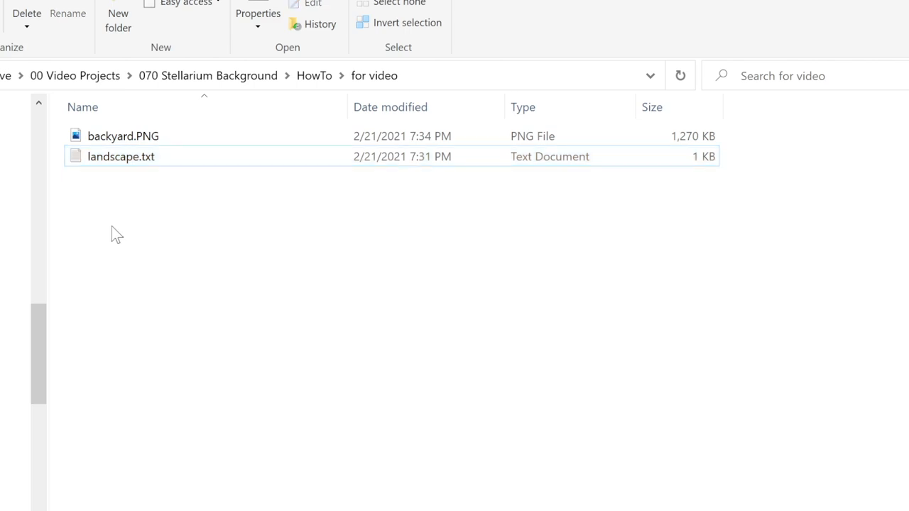
key(ctrl+v)
Step: Rename the copy to landscape.ini and accept the extension change
click(108, 156)
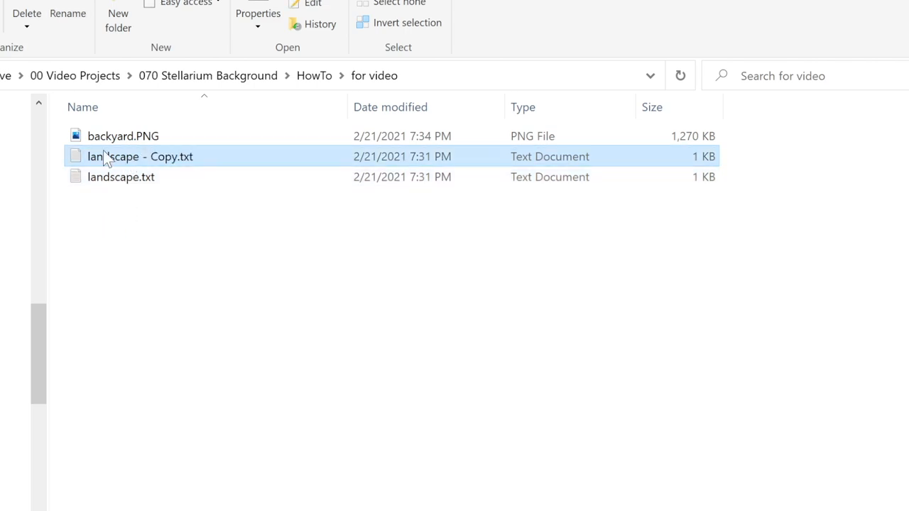
click(150, 156)
drag(140, 156, 199, 157)
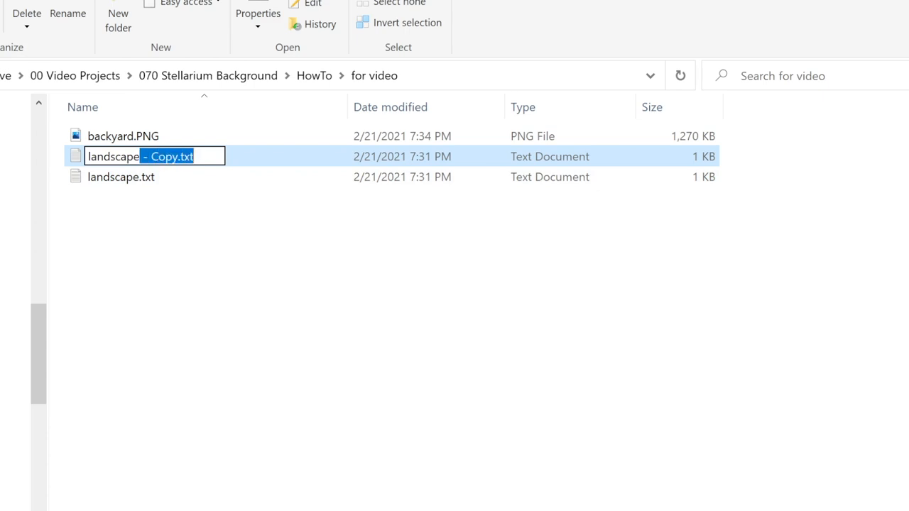
text(.)
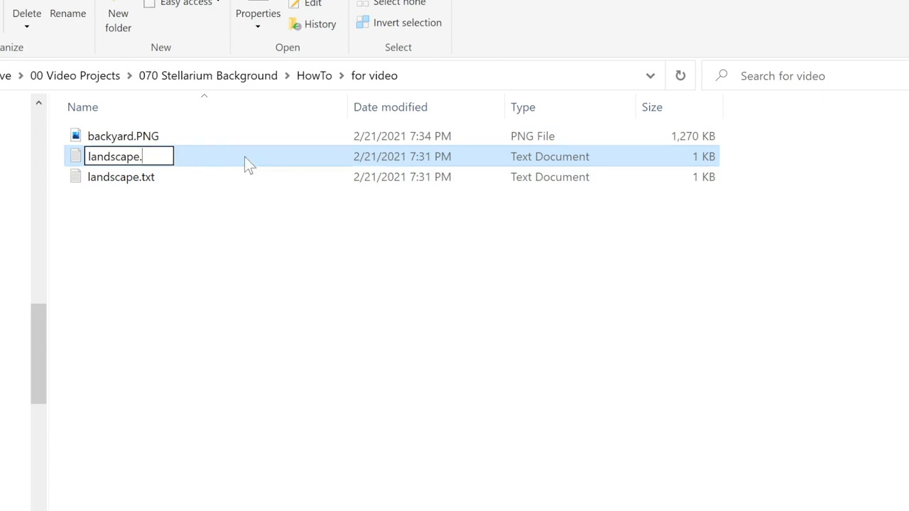
text(ini)
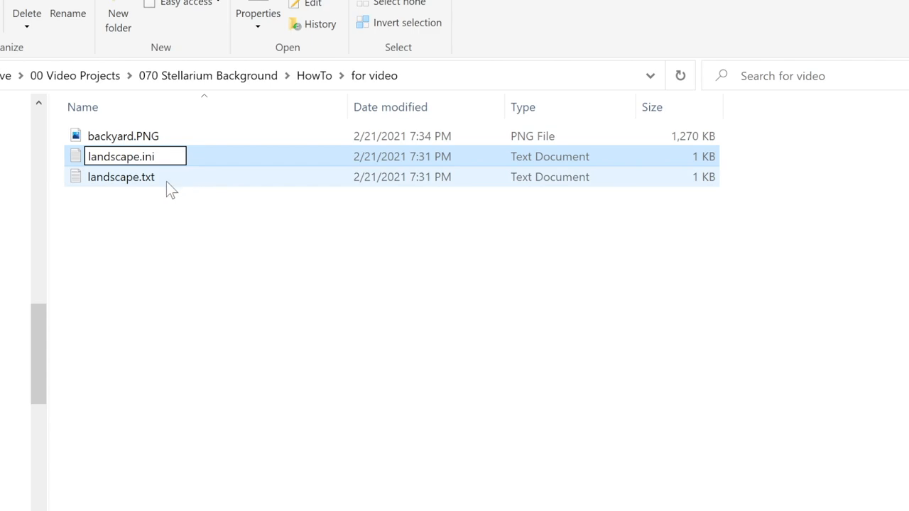
key(Return)
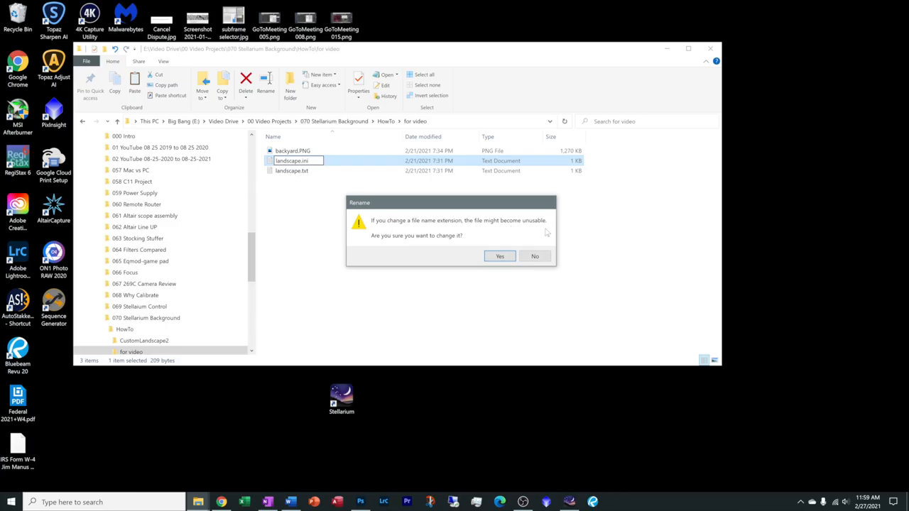
click(500, 256)
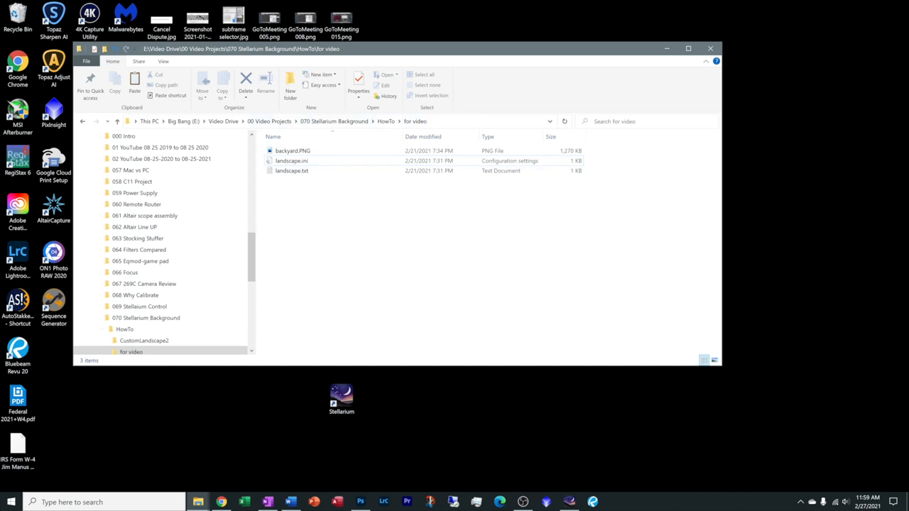
Step: Switch to a maximized File Explorer window showing Local Disk (C:)
click(668, 49)
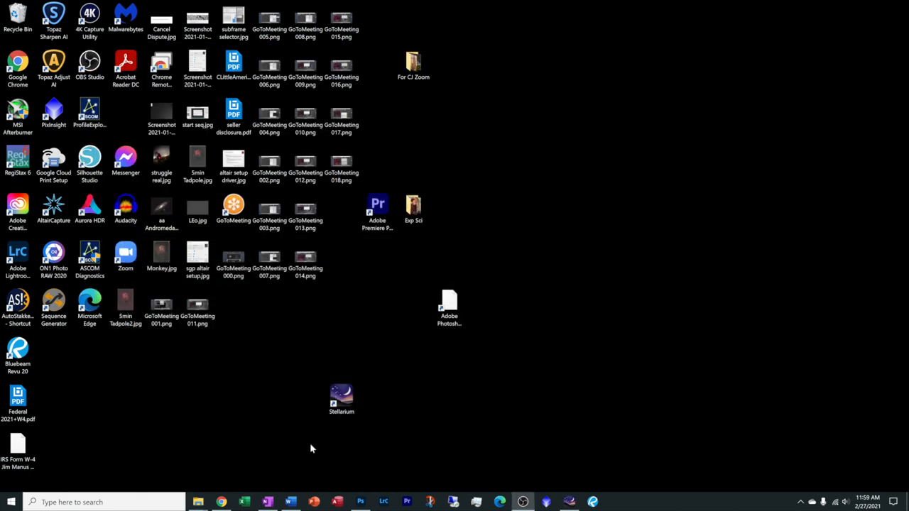
key(alt+Tab)
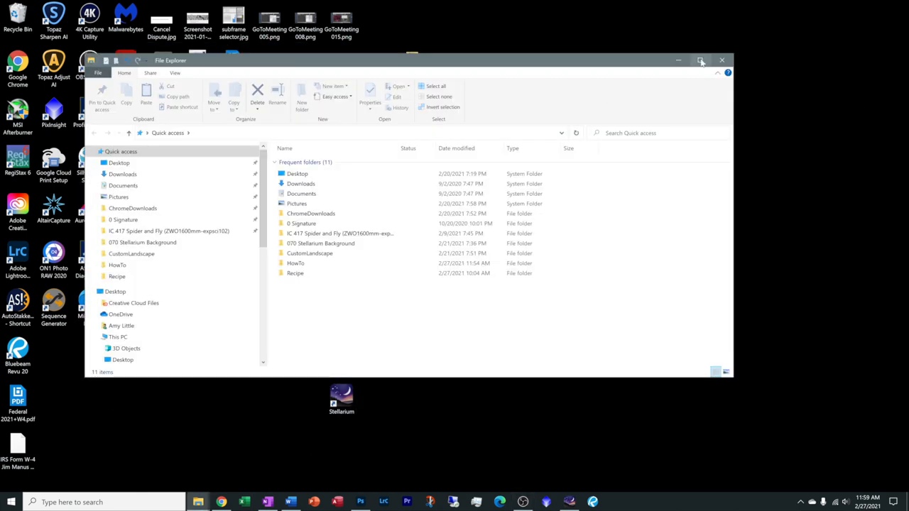
click(702, 60)
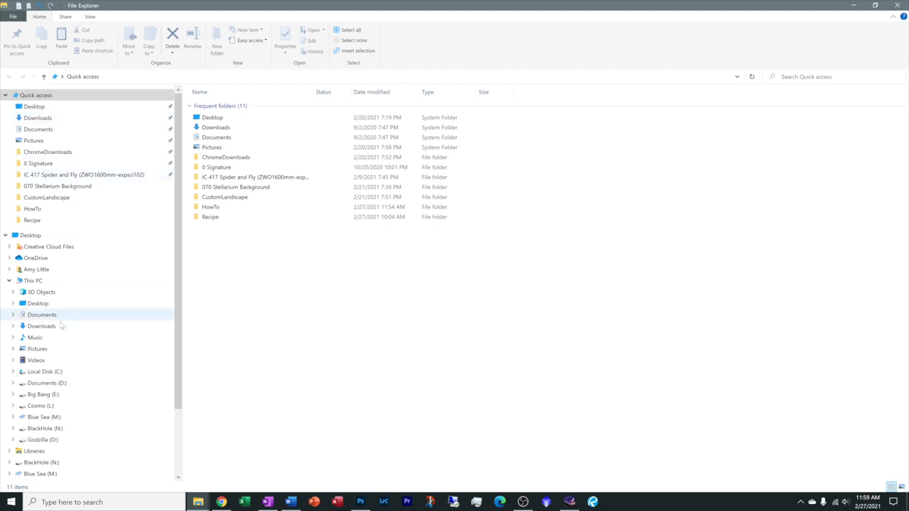
mouse_move(43, 394)
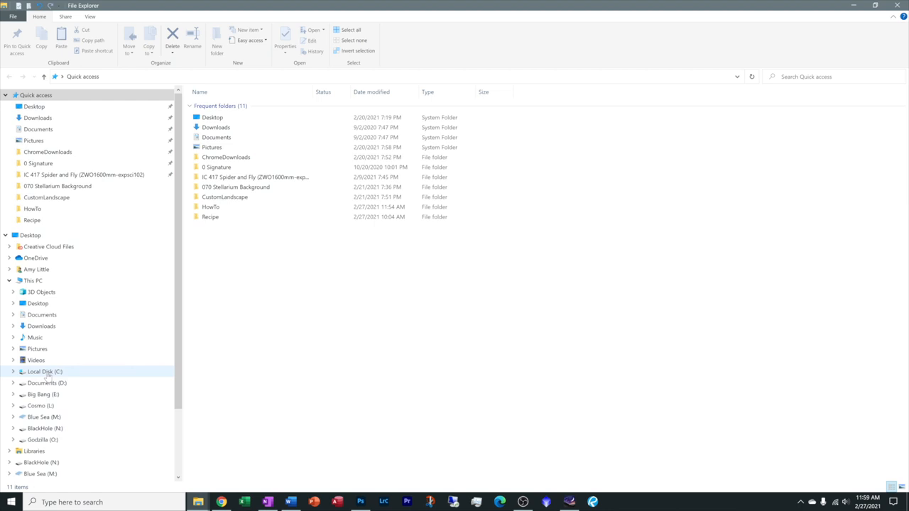
click(44, 372)
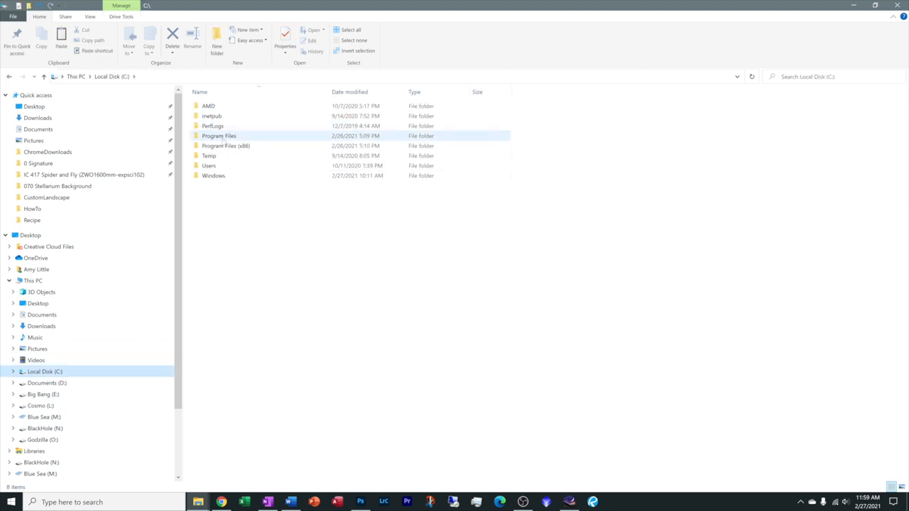
Step: Navigate into Program Files > Stellarium > landscapes and enter the CustomLandscape folder
double_click(306, 136)
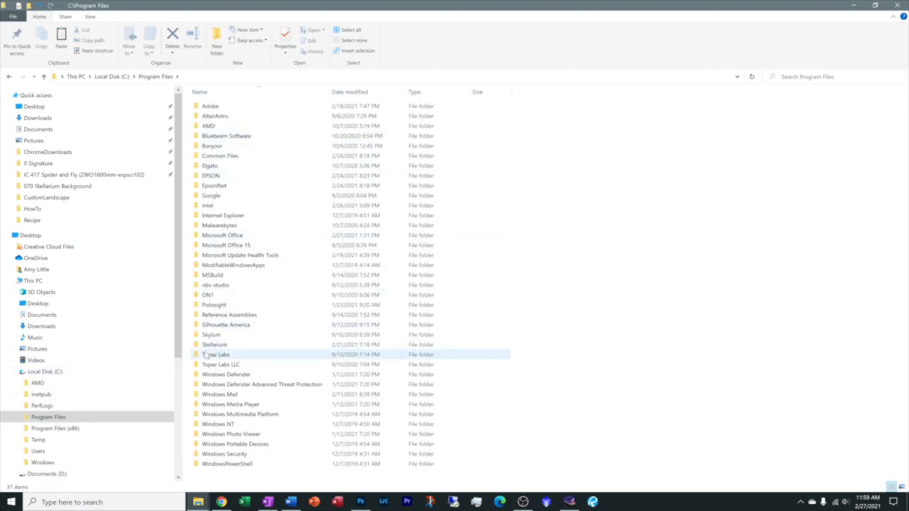
double_click(213, 346)
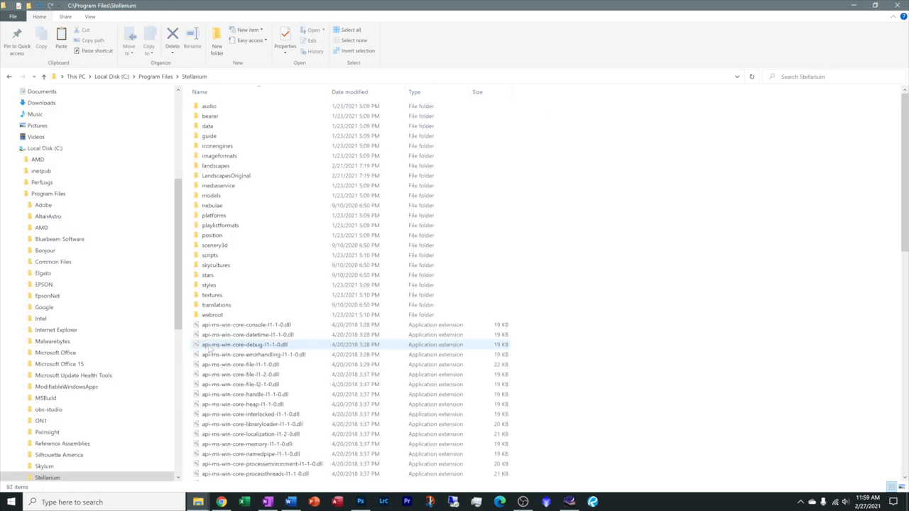
double_click(221, 168)
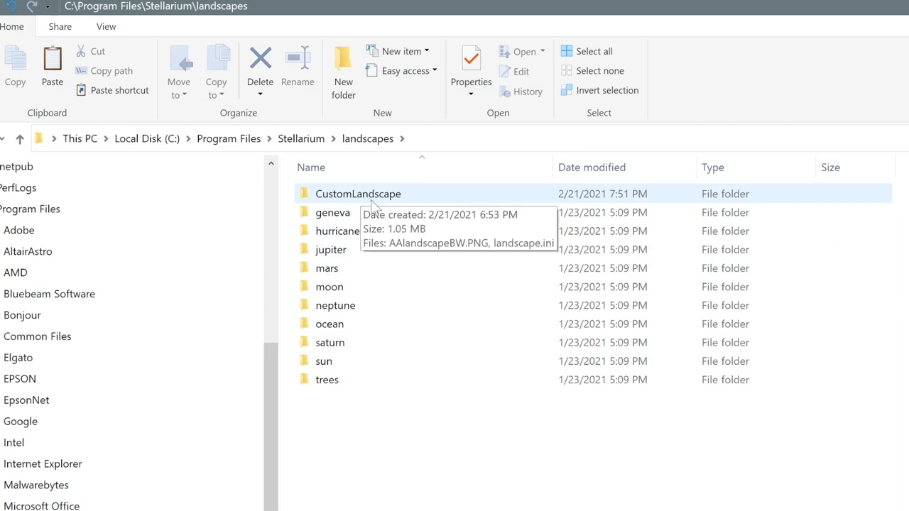
double_click(310, 199)
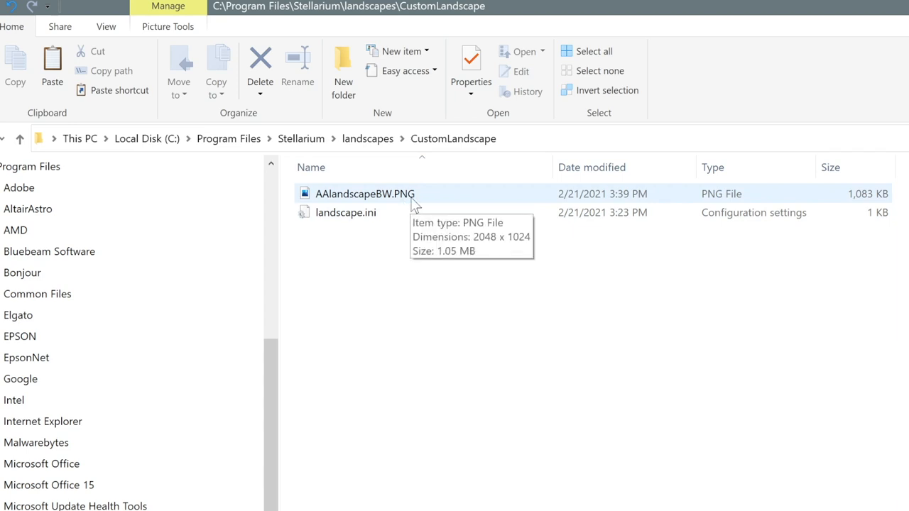
Step: Check AAlandscapeBW.PNG and landscape.ini in CustomLandscape, then hide Explorer to show the desktop
click(328, 199)
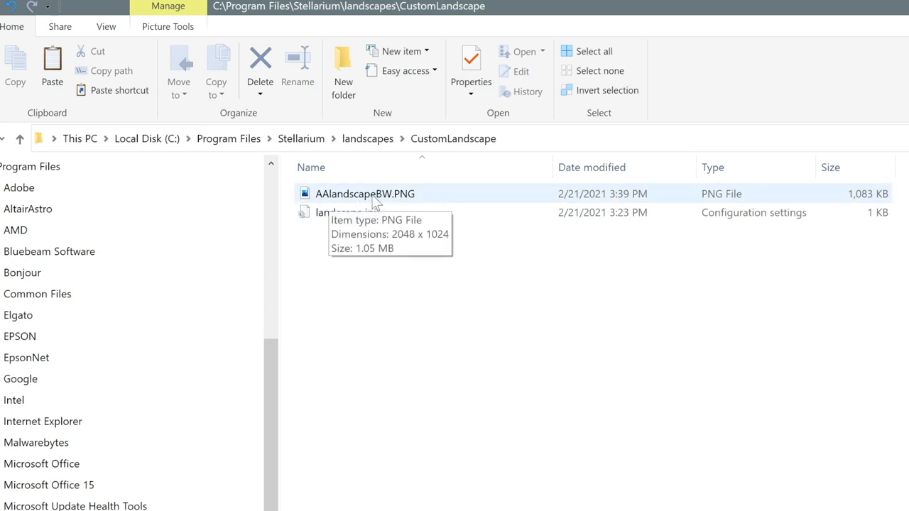
click(326, 217)
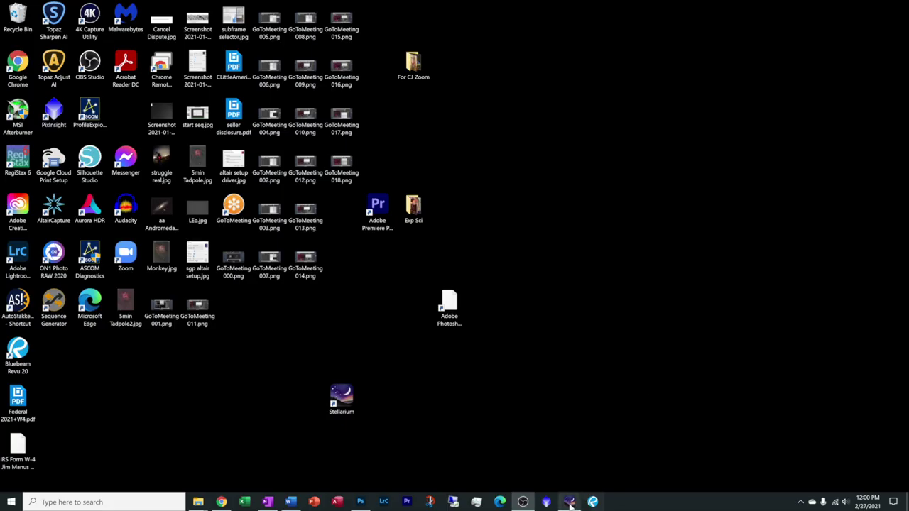
click(569, 502)
Step: Launch Stellarium and confirm AmyAstro Landscape is chosen in the sky and viewing options
click(571, 503)
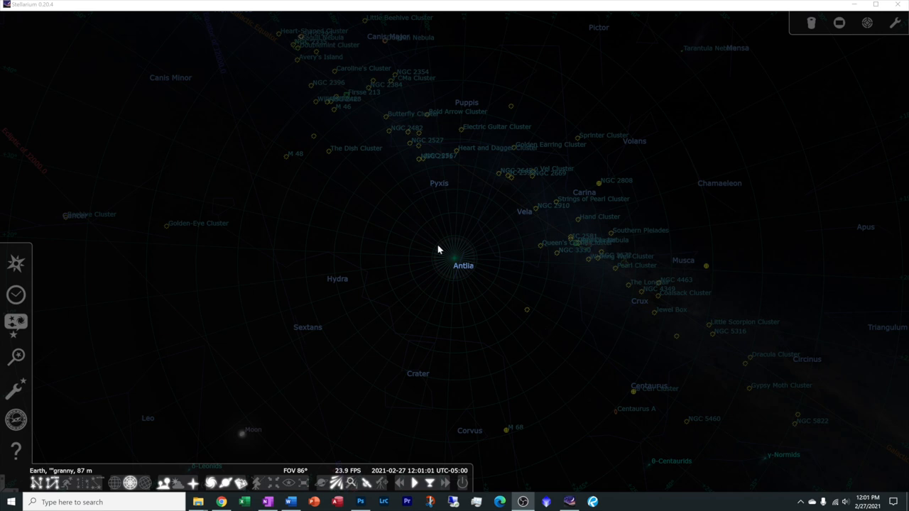
click(16, 324)
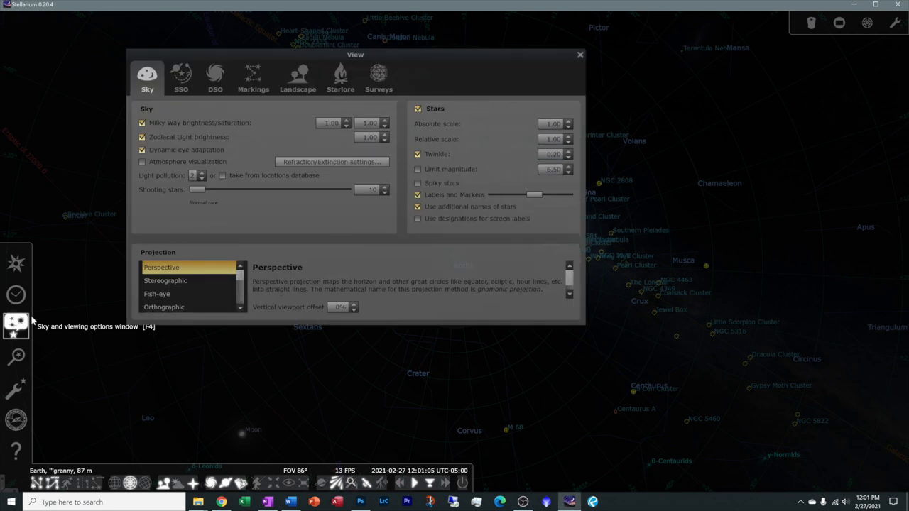
click(299, 79)
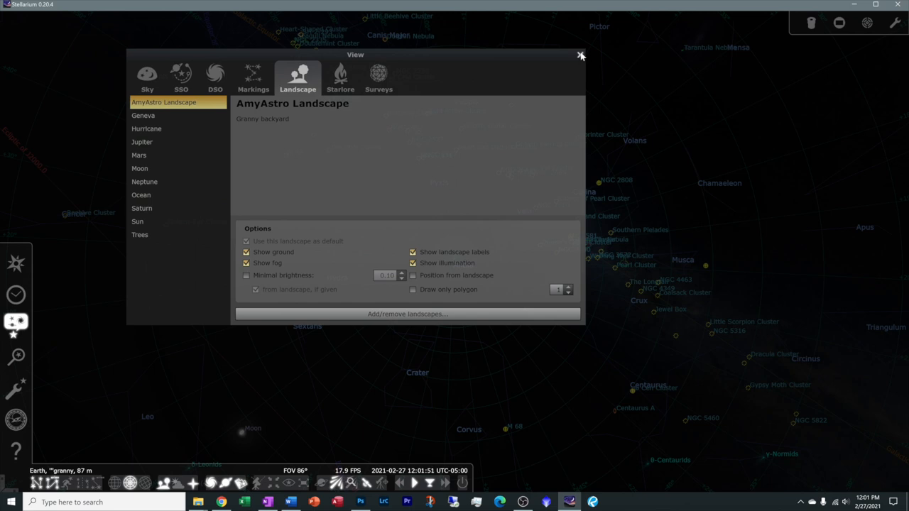
click(581, 56)
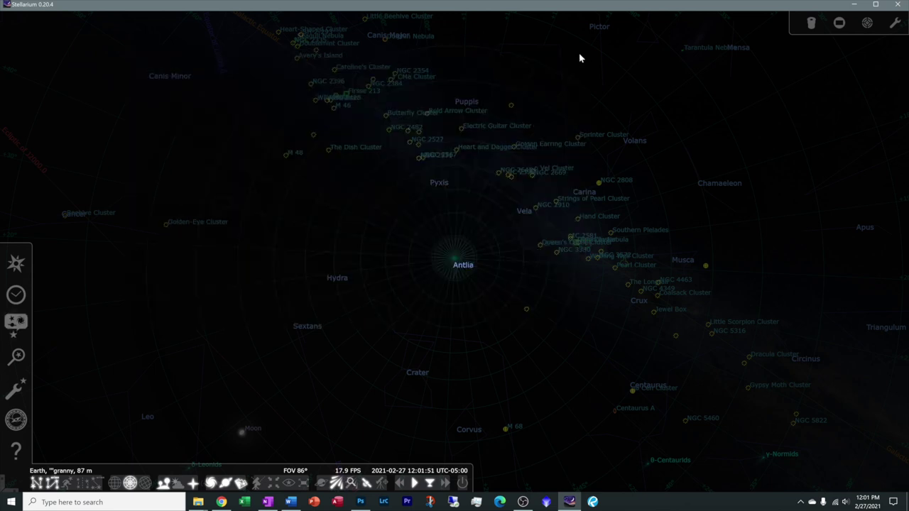
Step: Save the current view as the startup view in the configuration window
click(17, 389)
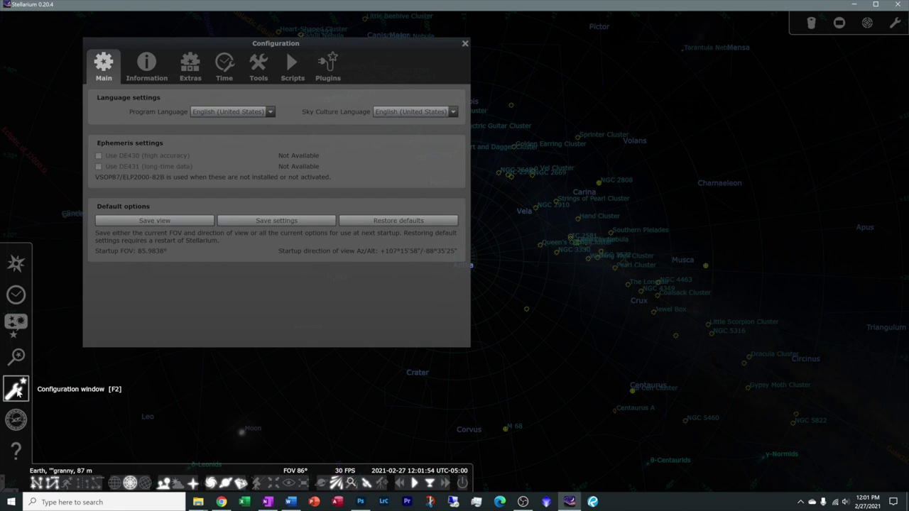
click(165, 219)
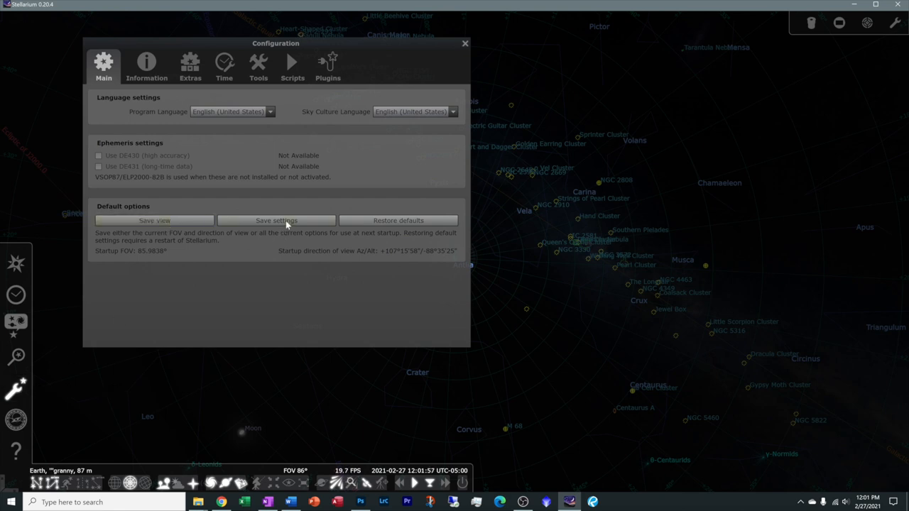
click(466, 44)
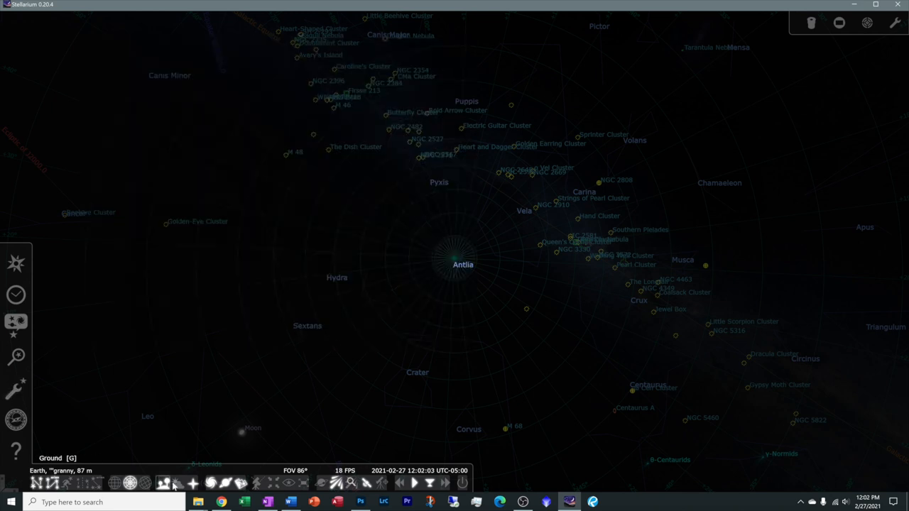
Step: Turn on the atmosphere for daylight and tilt down to the backyard trees and house
click(178, 486)
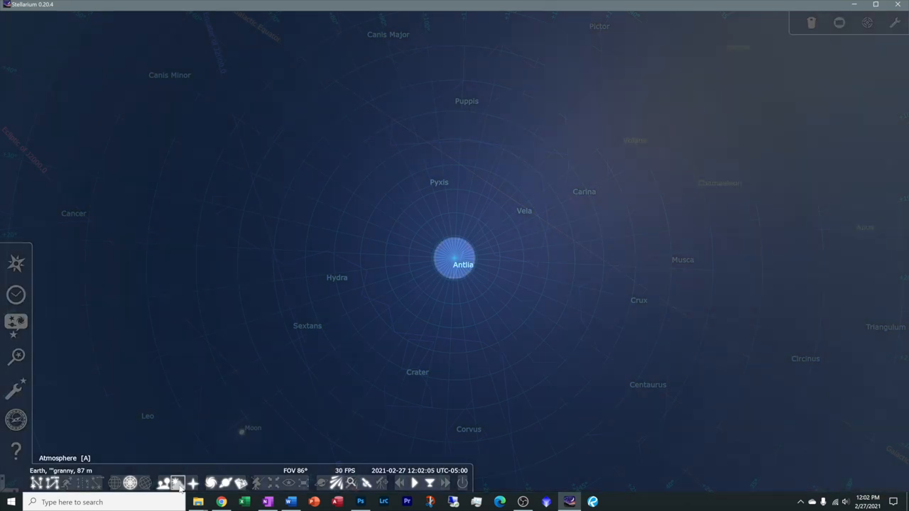
drag(331, 149, 339, 388)
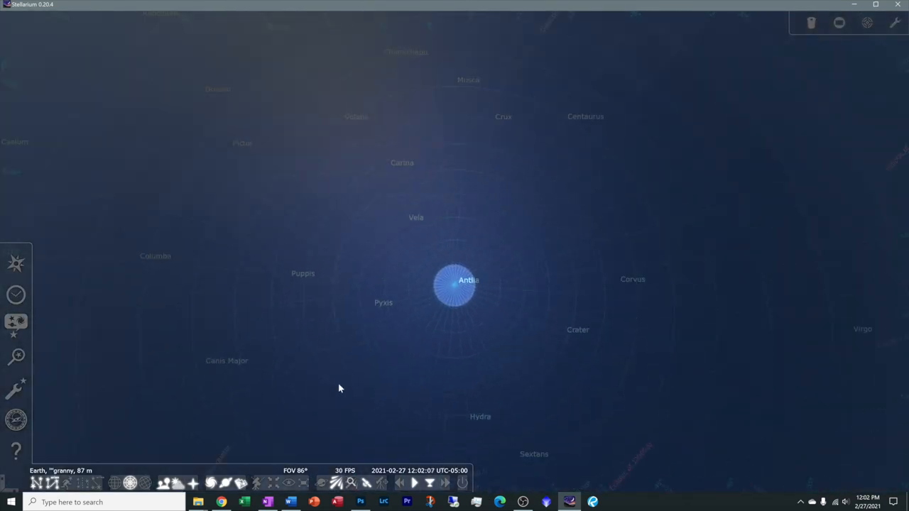
drag(456, 188, 434, 417)
drag(416, 125, 410, 335)
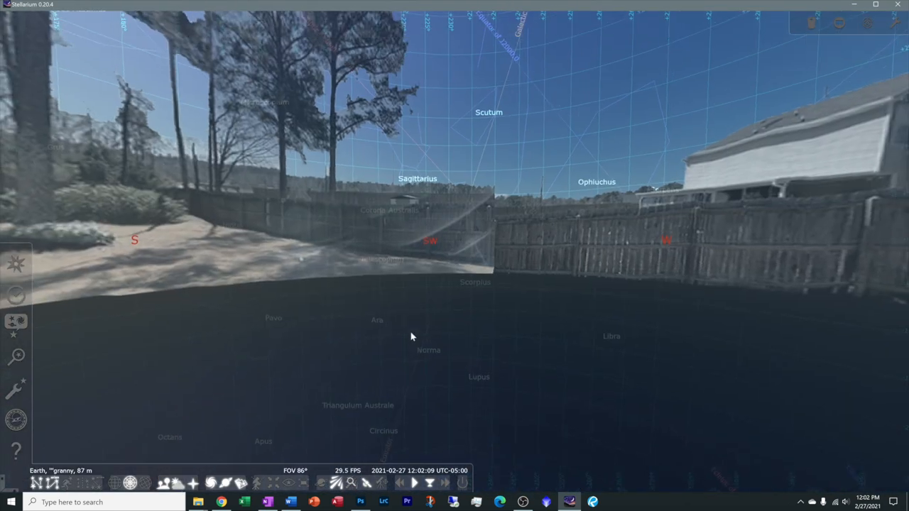
drag(398, 242, 395, 332)
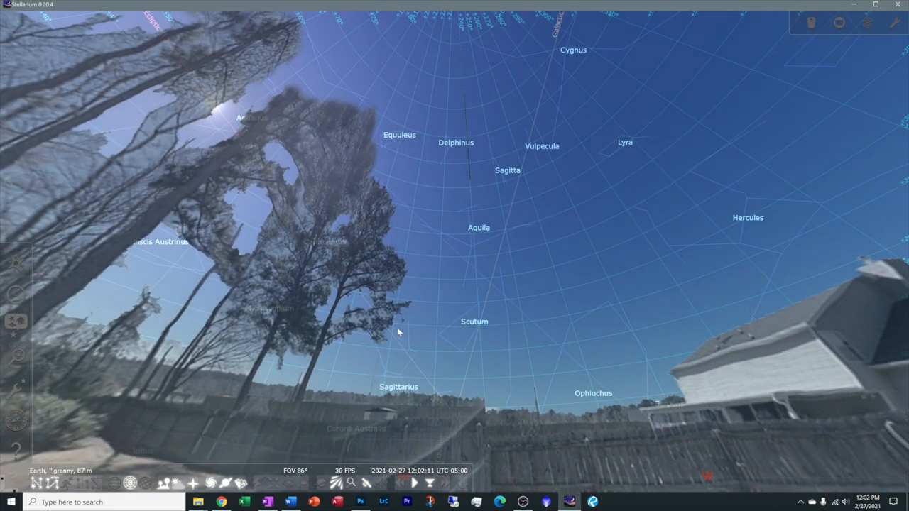
Step: Turn the view west through northwest to face north at the brick house, then return to night
drag(598, 443, 471, 400)
drag(632, 414, 467, 395)
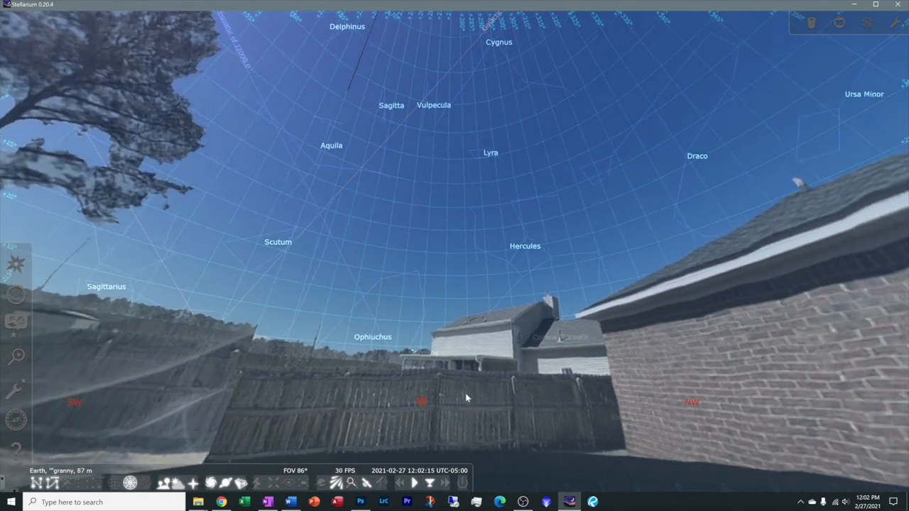
drag(593, 408, 467, 395)
drag(526, 397, 483, 397)
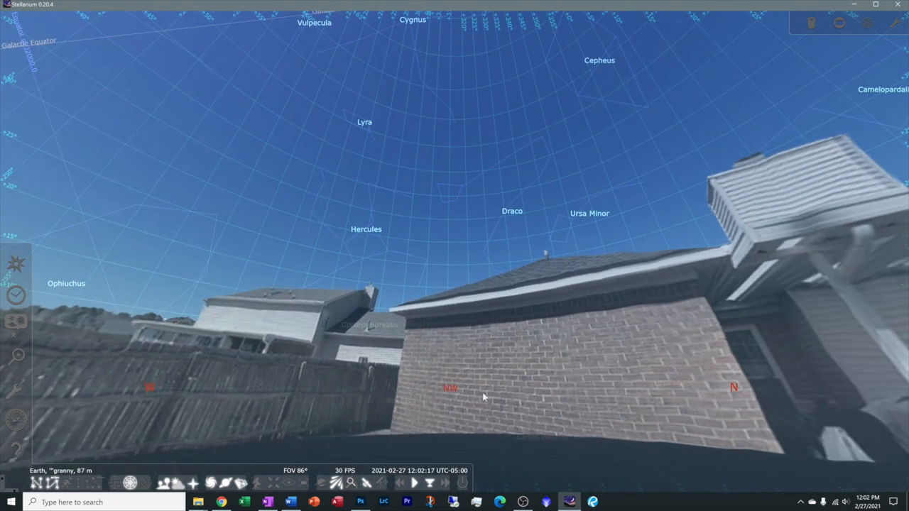
drag(644, 390, 475, 388)
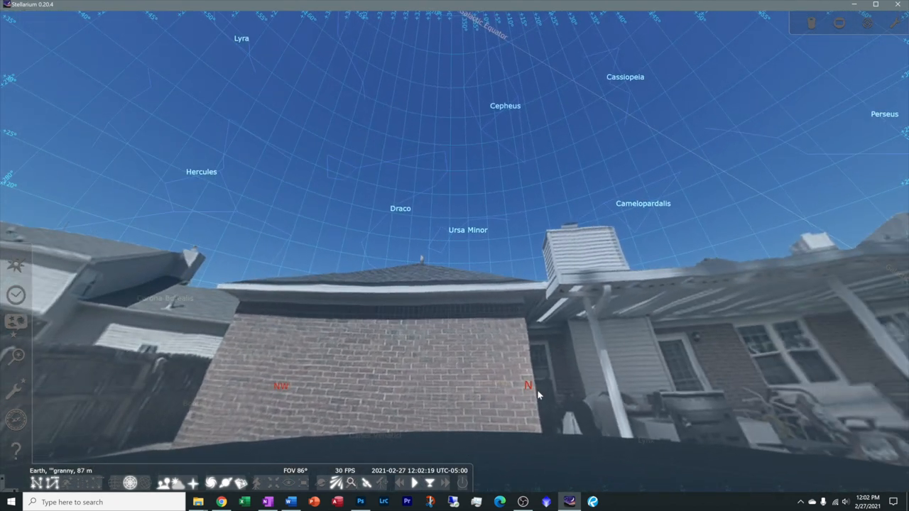
drag(537, 395, 426, 390)
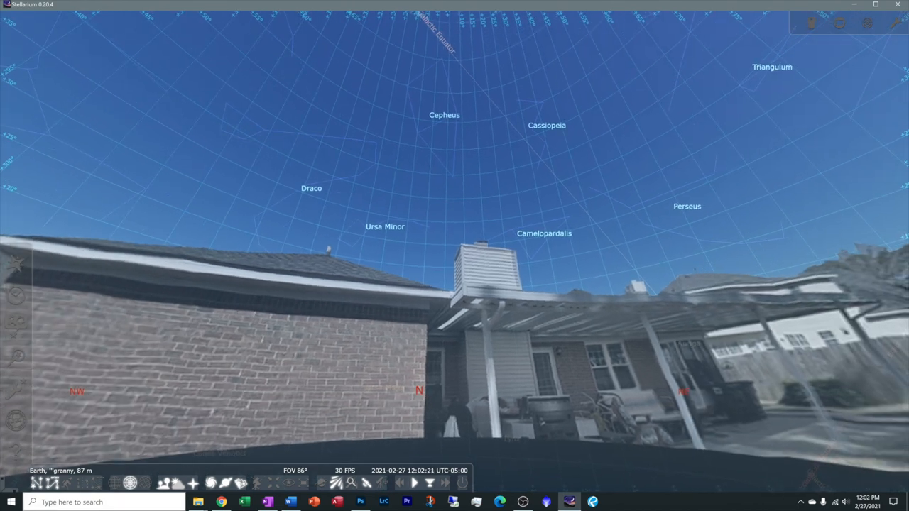
click(177, 484)
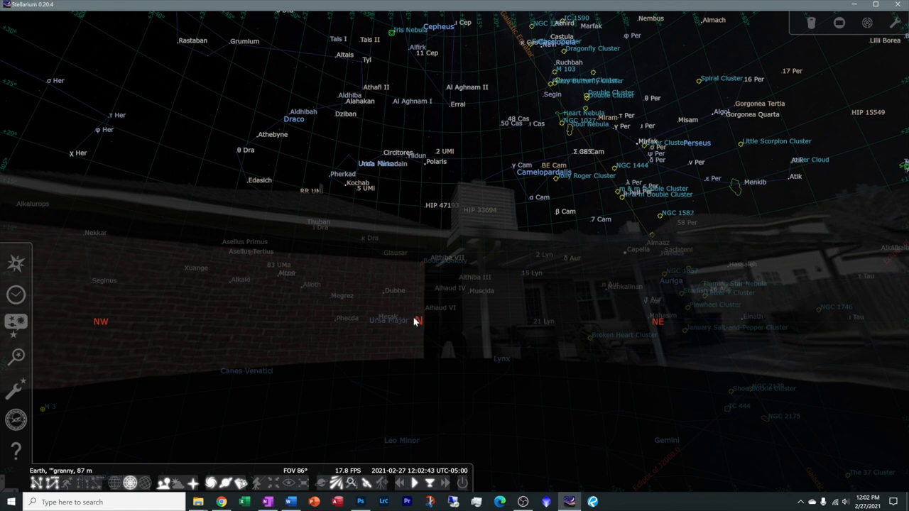
Step: Pan the night view from north toward east and south, tilting down to the yard
key(Up)
key(Down)
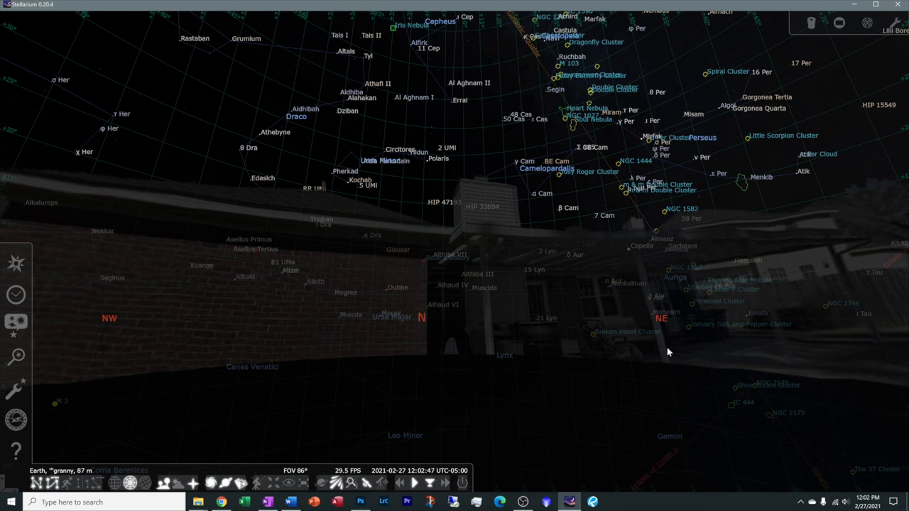
mouse_move(667, 348)
mouse_down()
mouse_move(526, 319)
mouse_move(323, 298)
mouse_up()
mouse_move(722, 310)
mouse_down()
mouse_move(594, 364)
mouse_move(594, 386)
mouse_move(451, 425)
mouse_up()
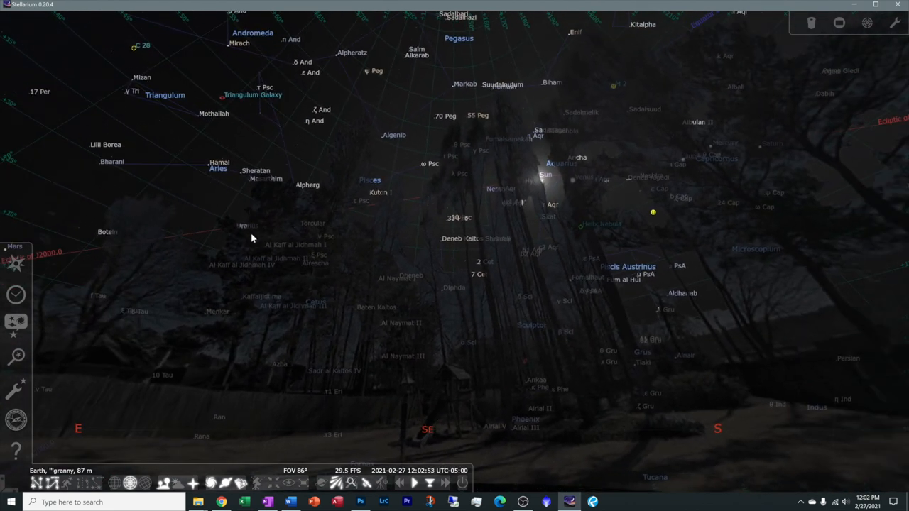
drag(542, 205, 468, 217)
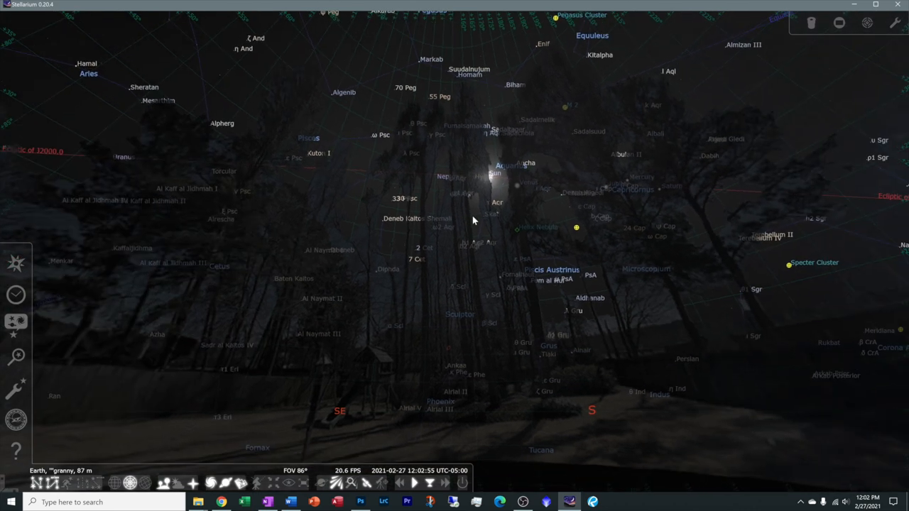
mouse_move(462, 353)
mouse_down()
mouse_move(455, 308)
mouse_move(498, 304)
mouse_up()
drag(211, 319, 385, 297)
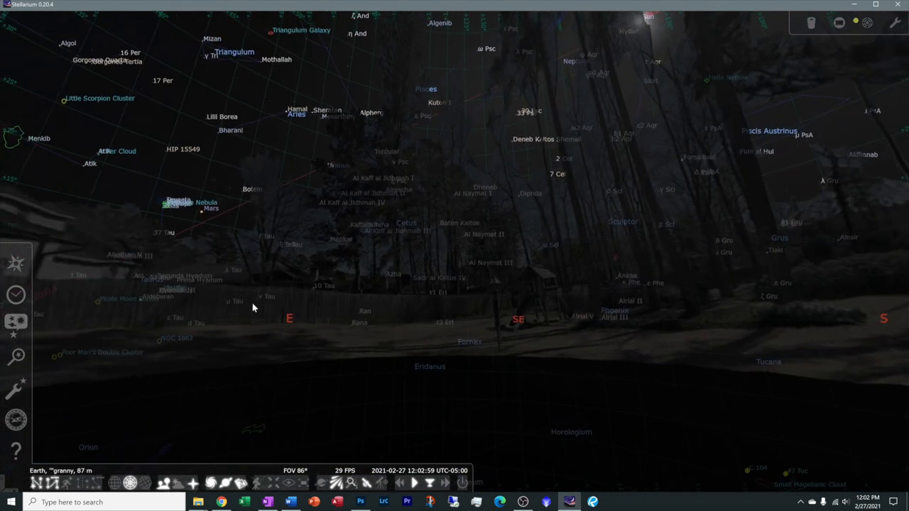
mouse_move(252, 306)
mouse_down()
mouse_move(384, 306)
mouse_move(381, 365)
mouse_up()
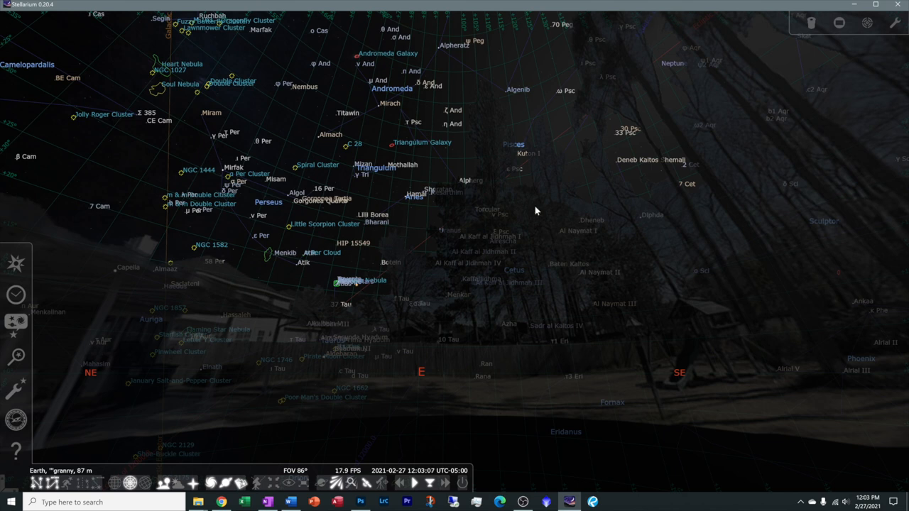
Step: Swing the view on through southeast and south round to the west and northwest
drag(741, 337, 458, 340)
drag(861, 362, 583, 366)
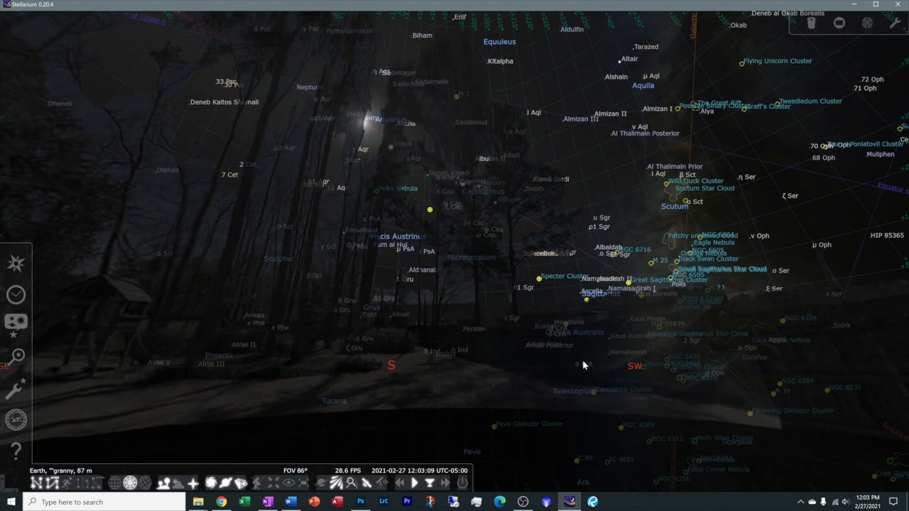
mouse_move(703, 349)
mouse_down()
mouse_move(481, 331)
mouse_move(349, 365)
mouse_up()
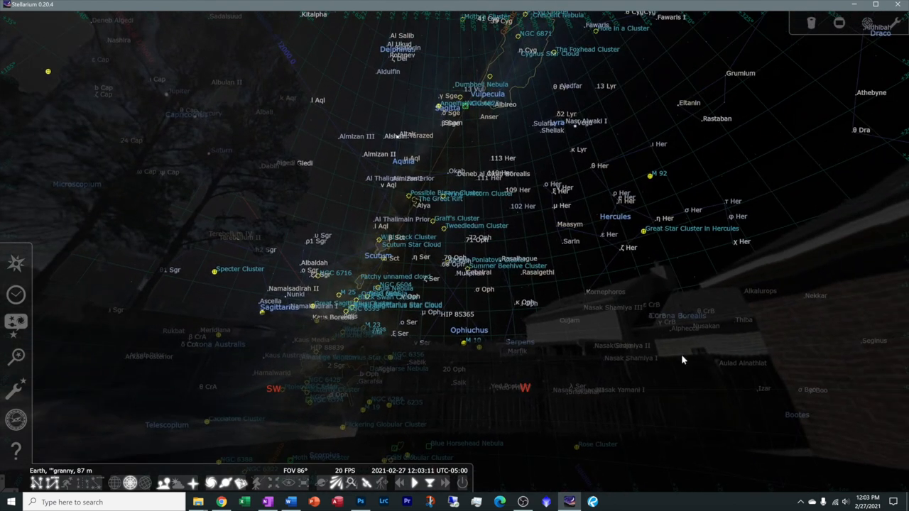
drag(684, 360, 508, 370)
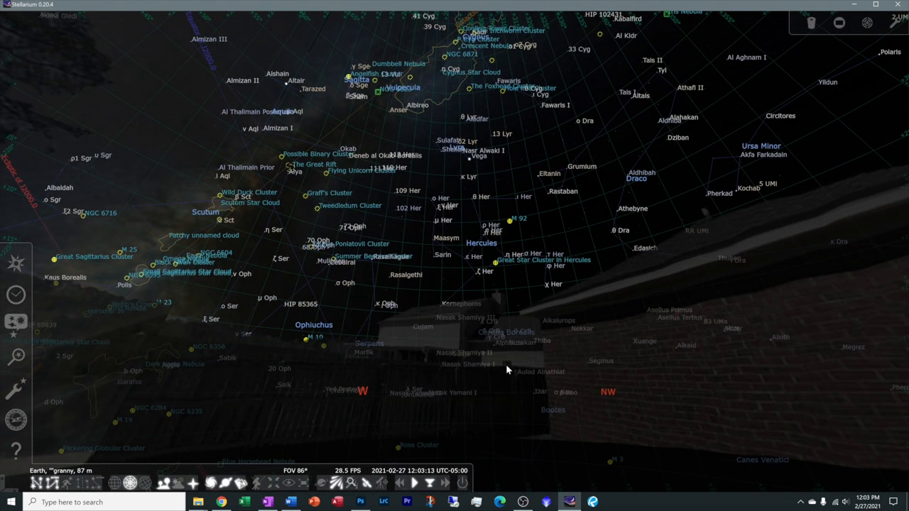